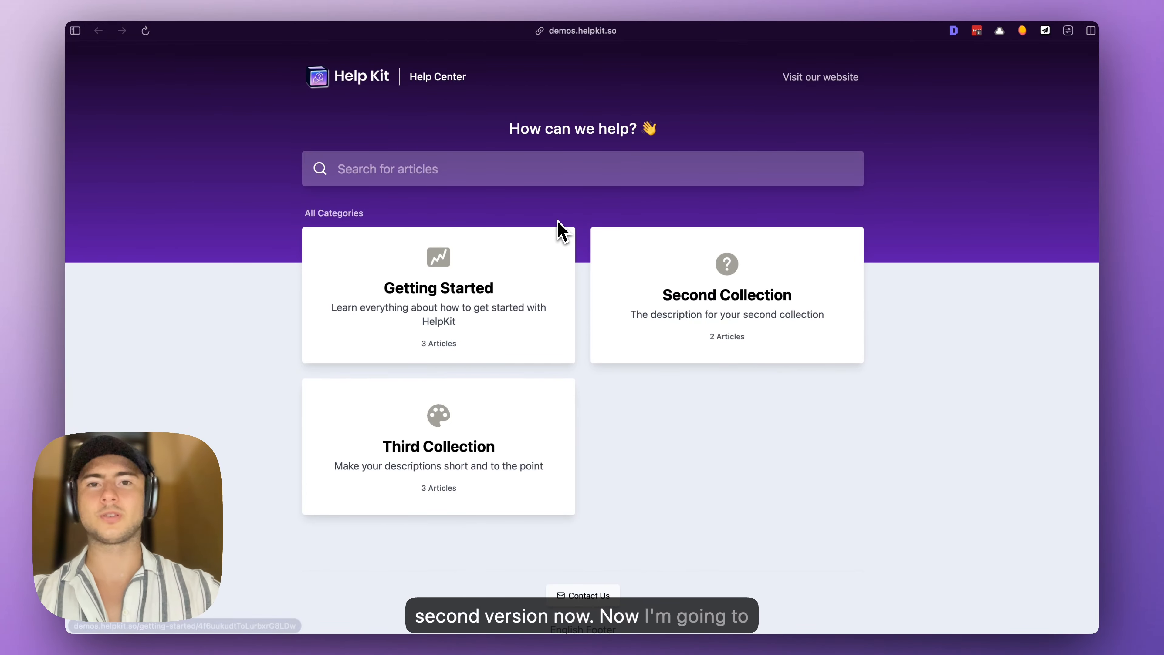
Open the Languages & Versions settings in the HelpKit dashboard and read the example version types.
{"action": "key", "text": "super+s"}
{"action": "left_click", "coordinate": [143, 171]}
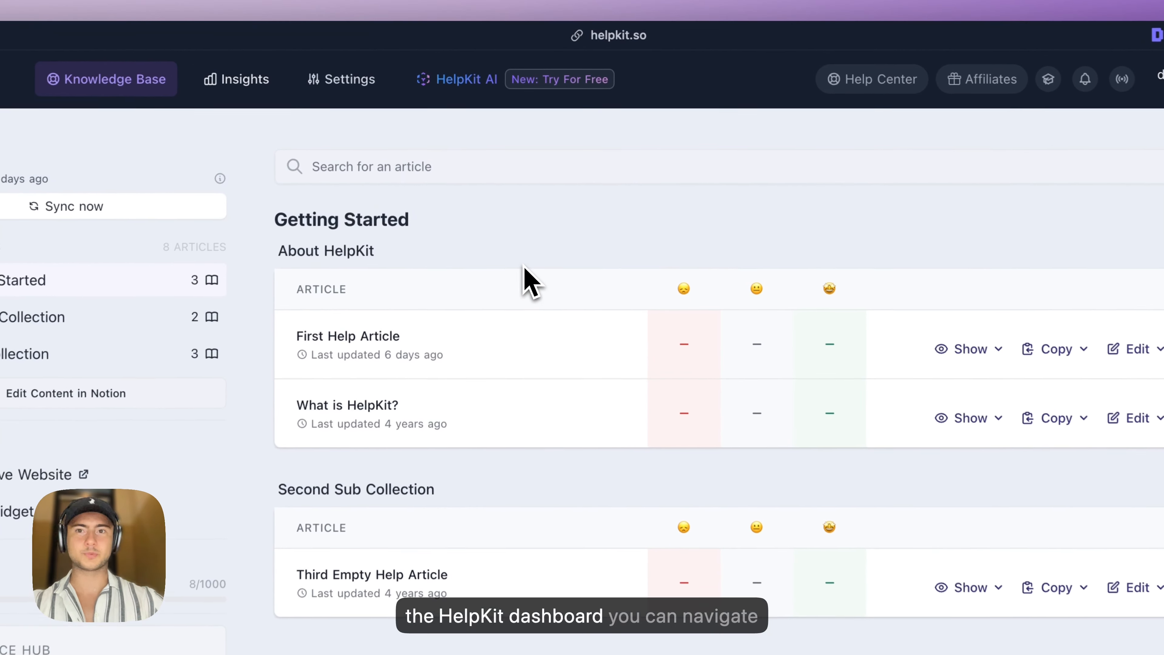
{"action": "left_click", "coordinate": [344, 96]}
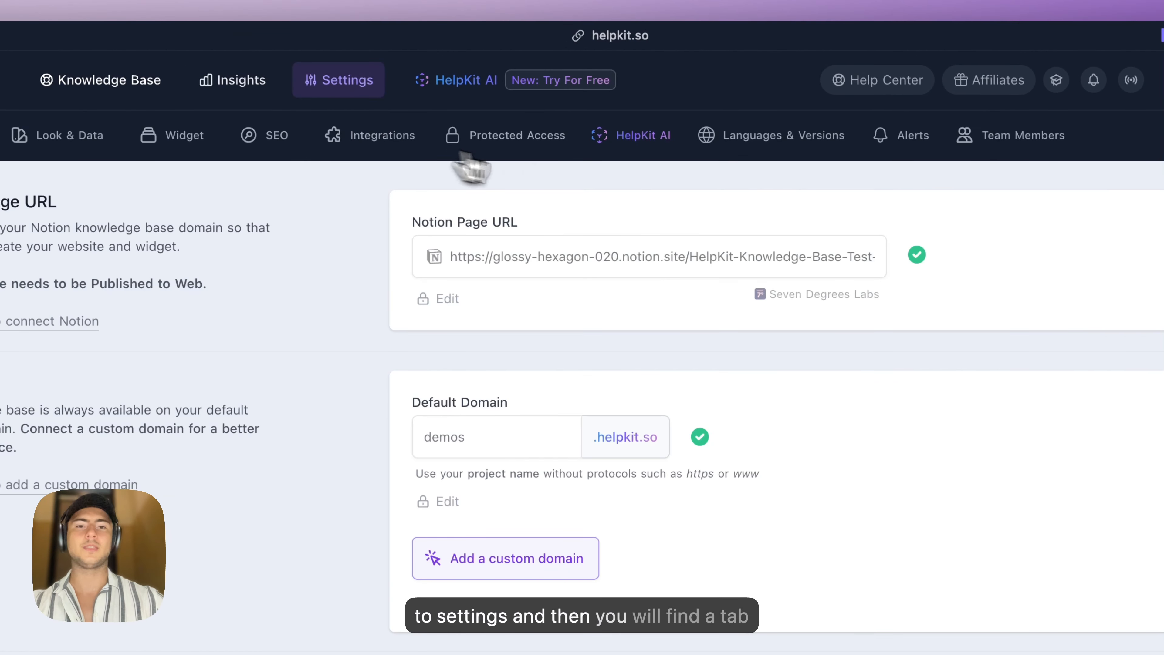
{"action": "left_click", "coordinate": [771, 154]}
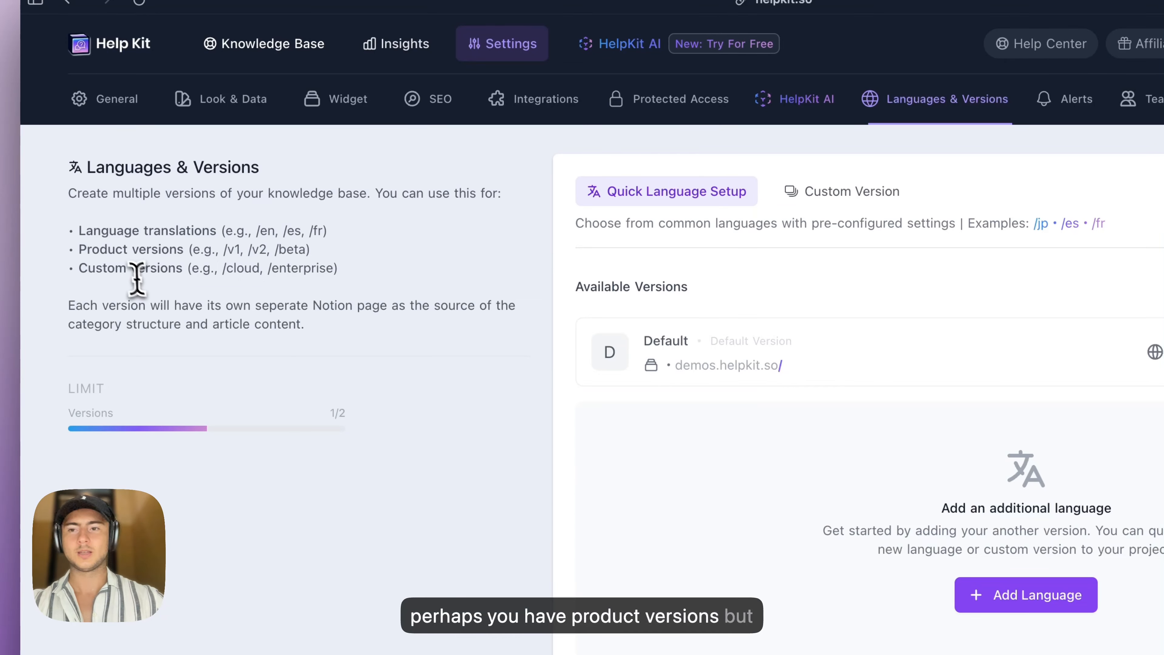
{"action": "left_click_drag", "start_coordinate": [137, 277], "coordinate": [330, 268]}
{"action": "left_click", "coordinate": [370, 293]}
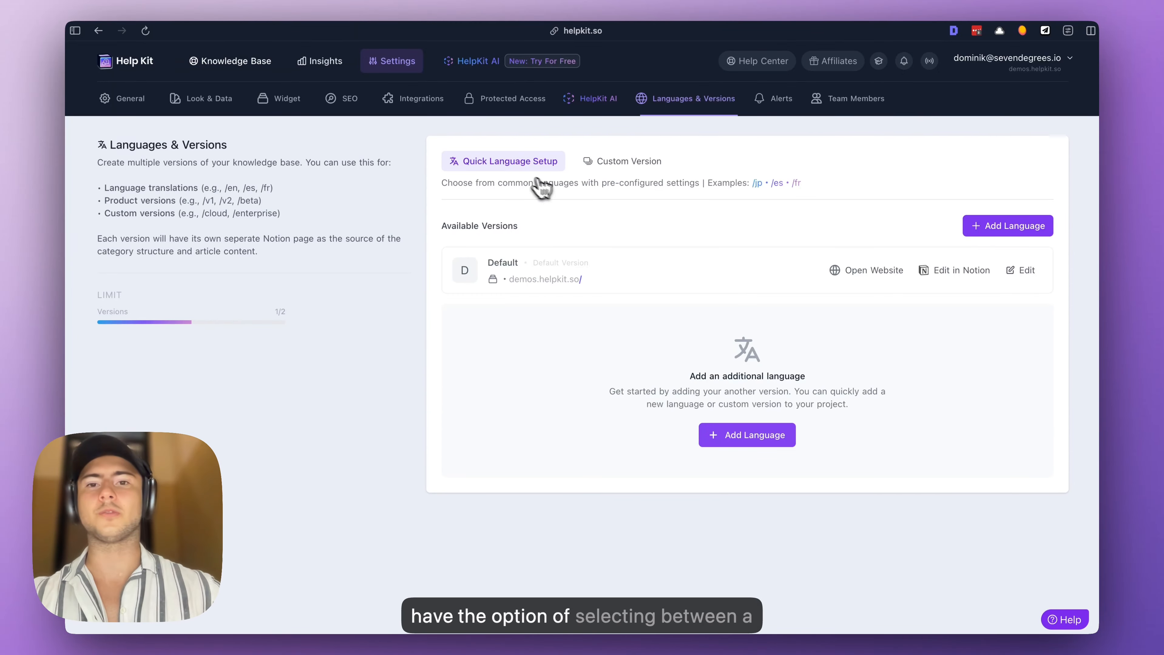
Compare the Custom Version and Quick Language Setup options, and open the form for adding a language with Quick Language Setup.
{"action": "left_click", "coordinate": [642, 170]}
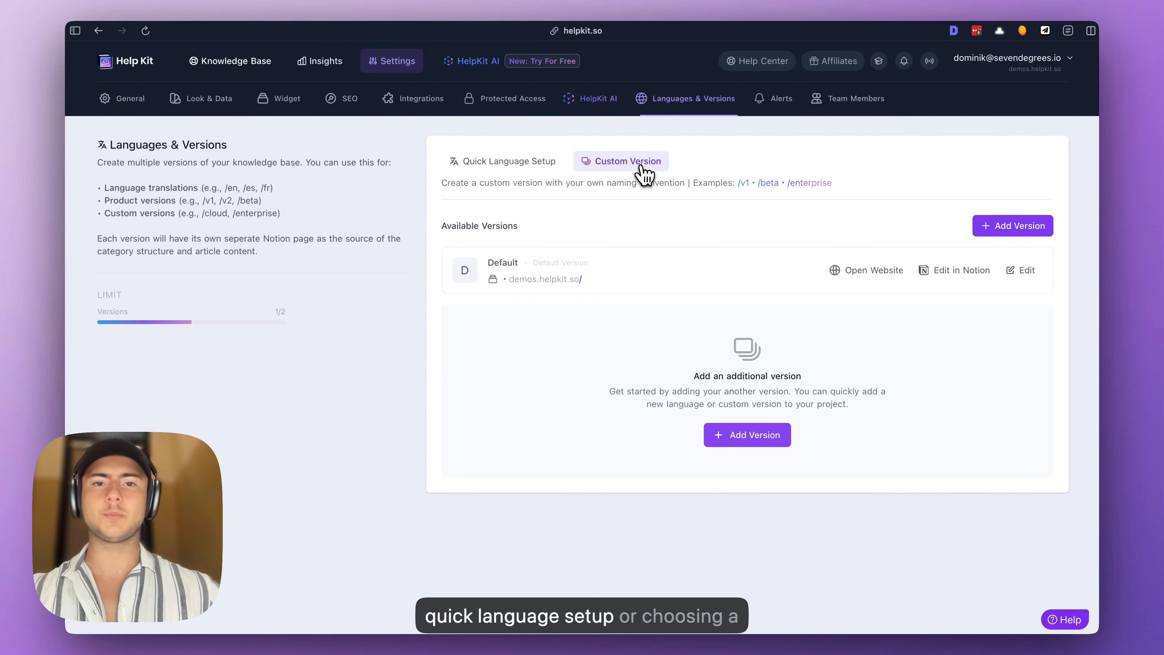
{"action": "left_click", "coordinate": [495, 166]}
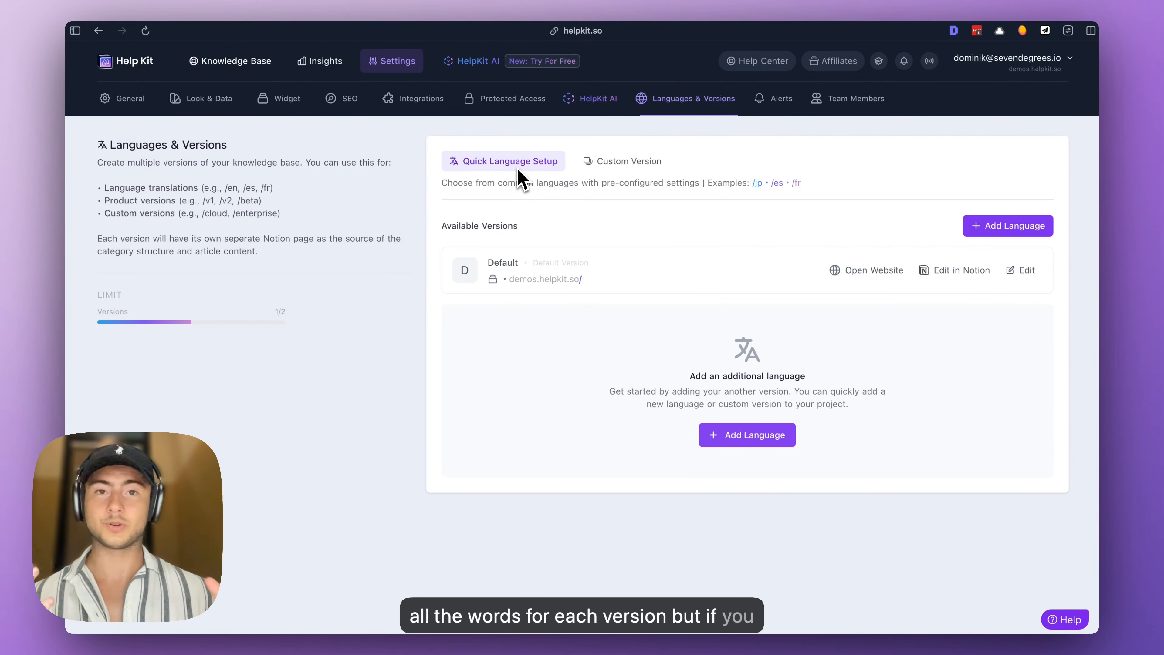
{"action": "left_click", "coordinate": [606, 166]}
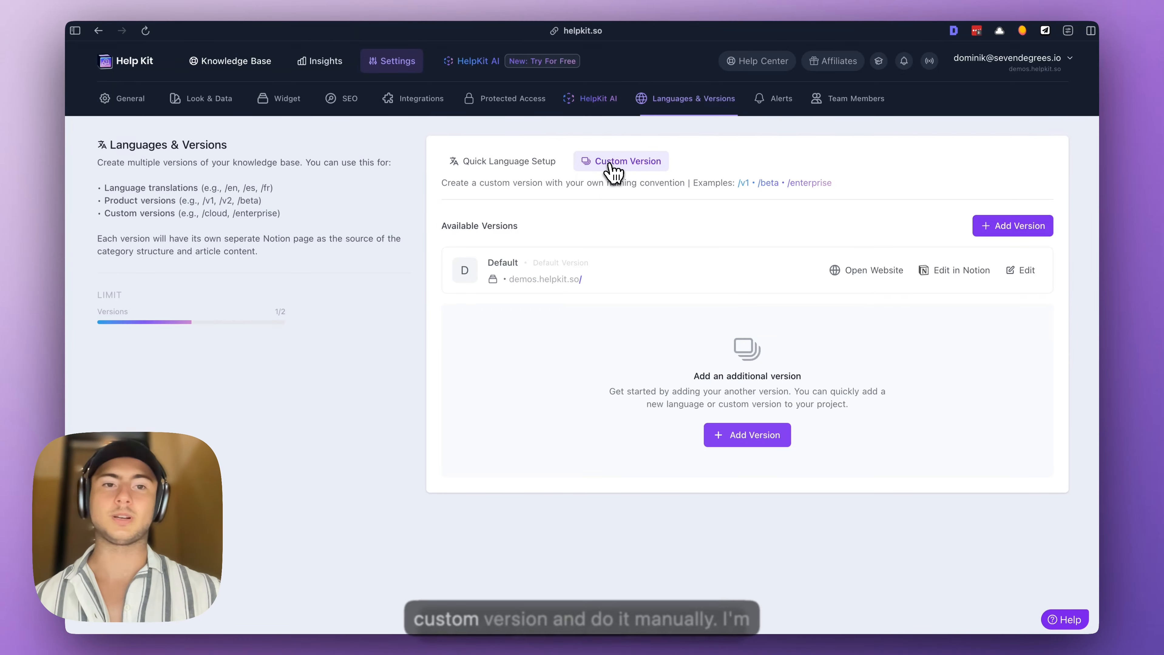
{"action": "left_click", "coordinate": [488, 171]}
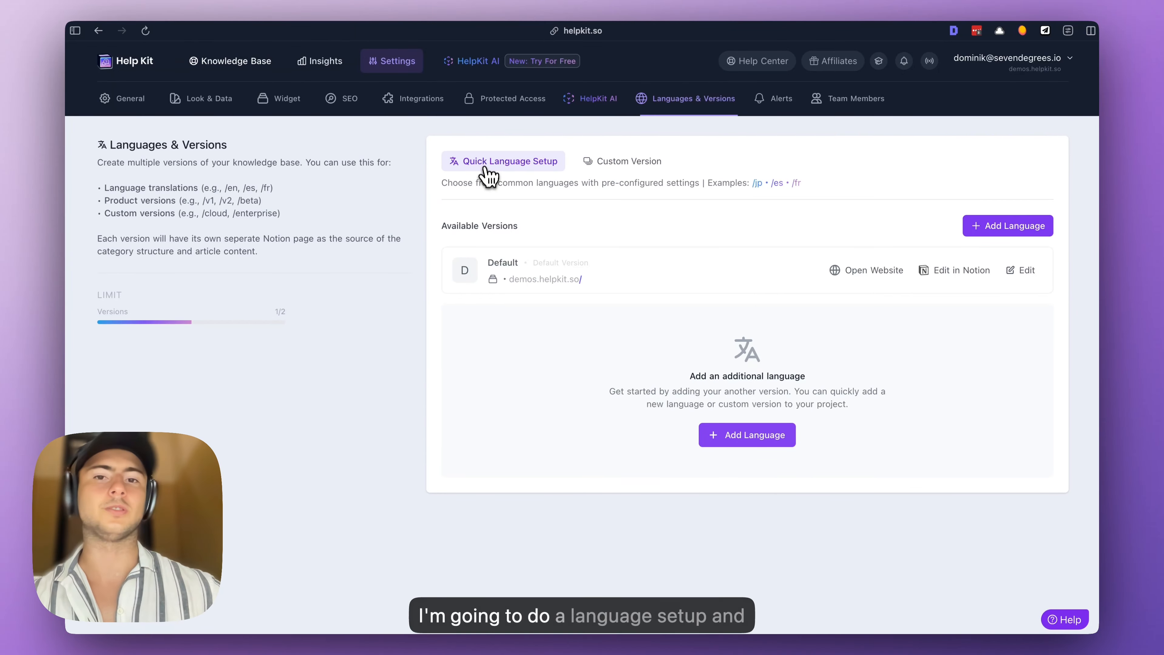
{"action": "left_click", "coordinate": [1006, 226]}
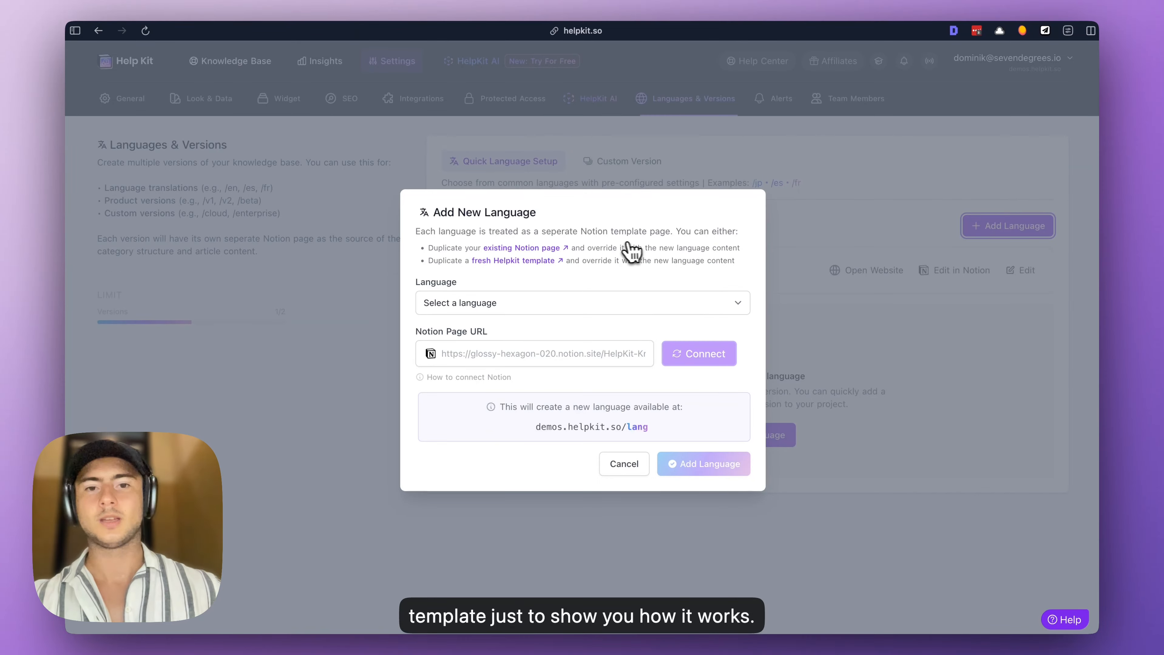
Switch to Notion, duplicate the English default knowledge base page and retitle the copy "HelpKit Knowledge Base [Test Template | Lang: DE ]".
{"action": "key", "text": "super+Tab"}
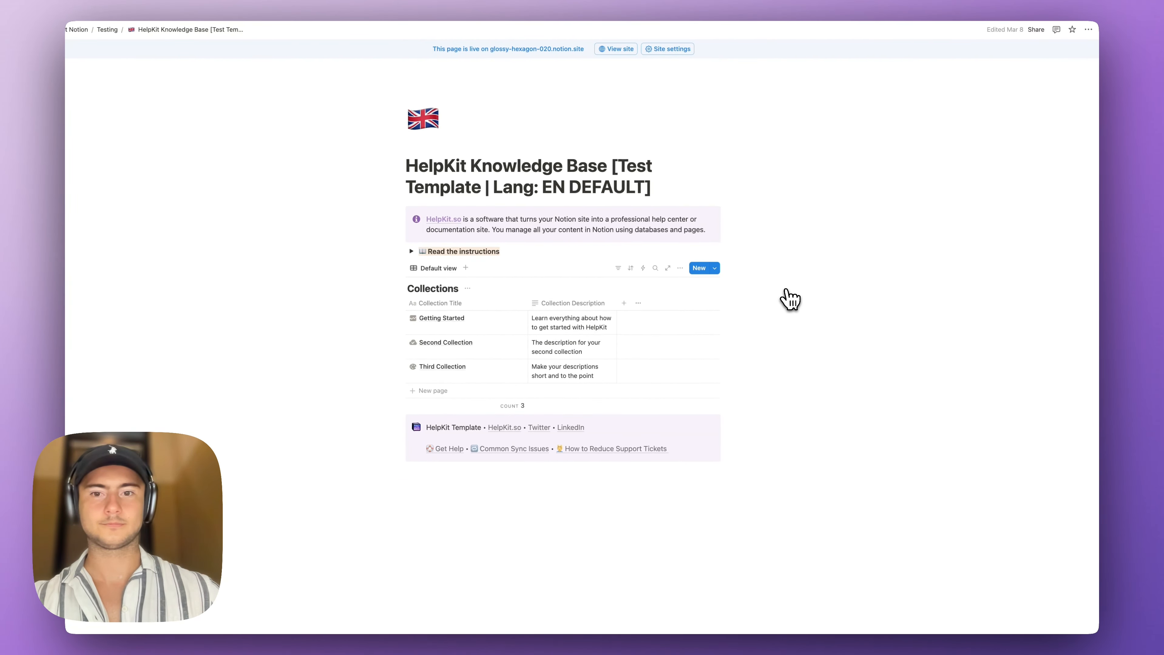
{"action": "key", "text": "super+d"}
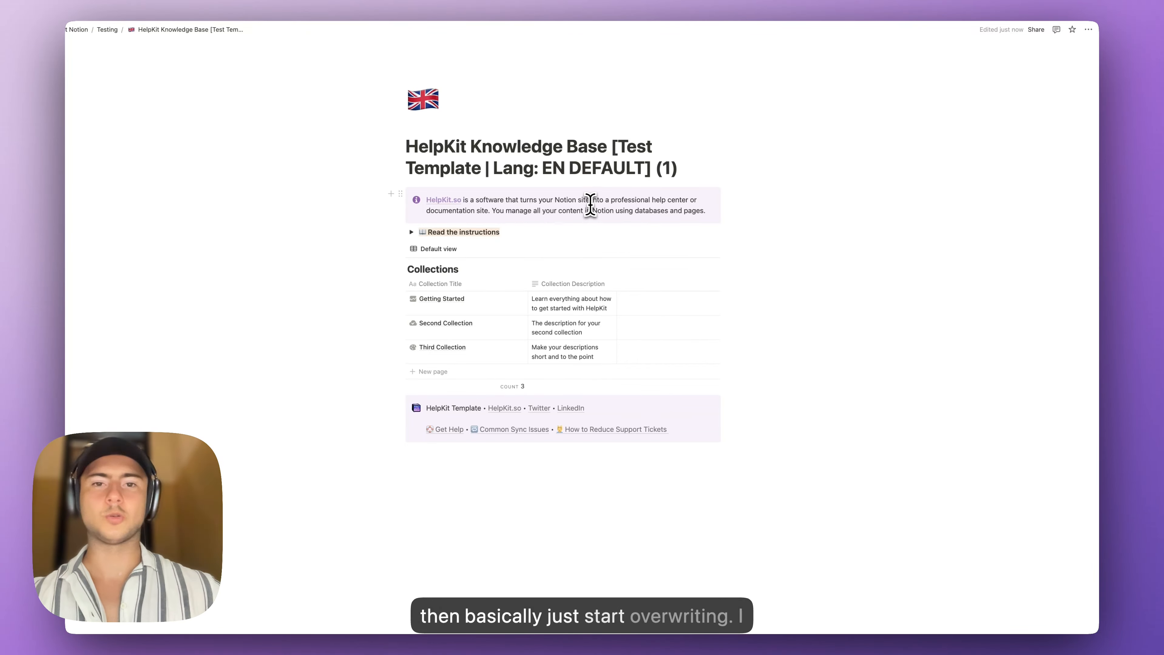
{"action": "double_click", "coordinate": [568, 167]}
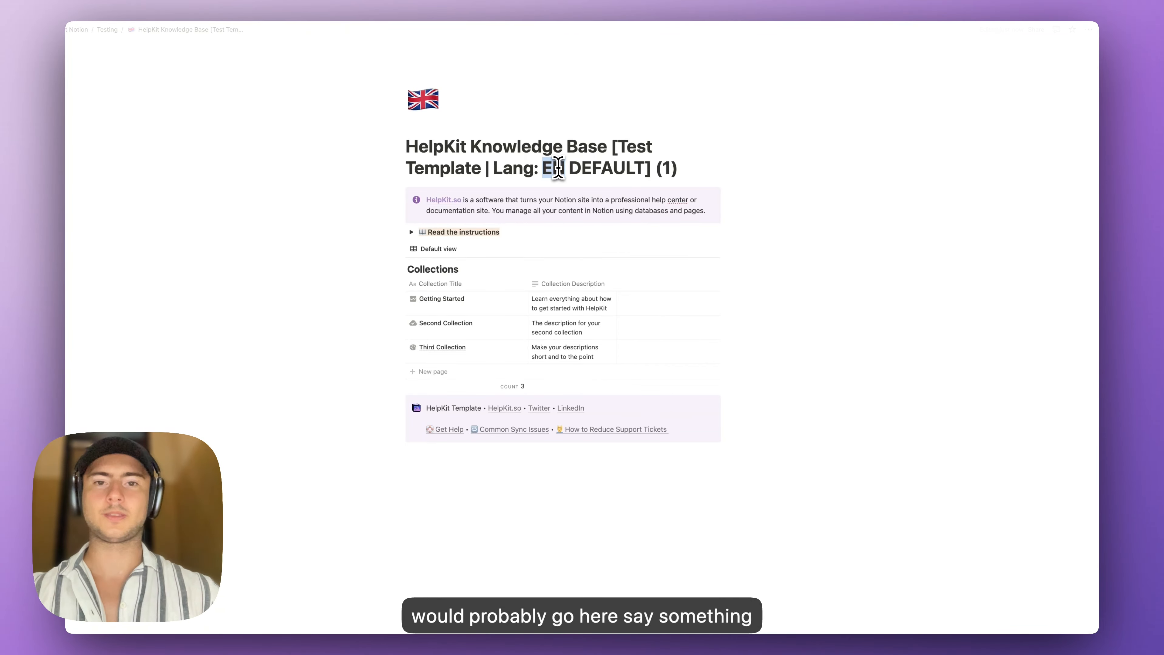
{"action": "type", "text": "DE"}
{"action": "double_click", "coordinate": [605, 167]}
{"action": "key", "text": "BackSpace"}
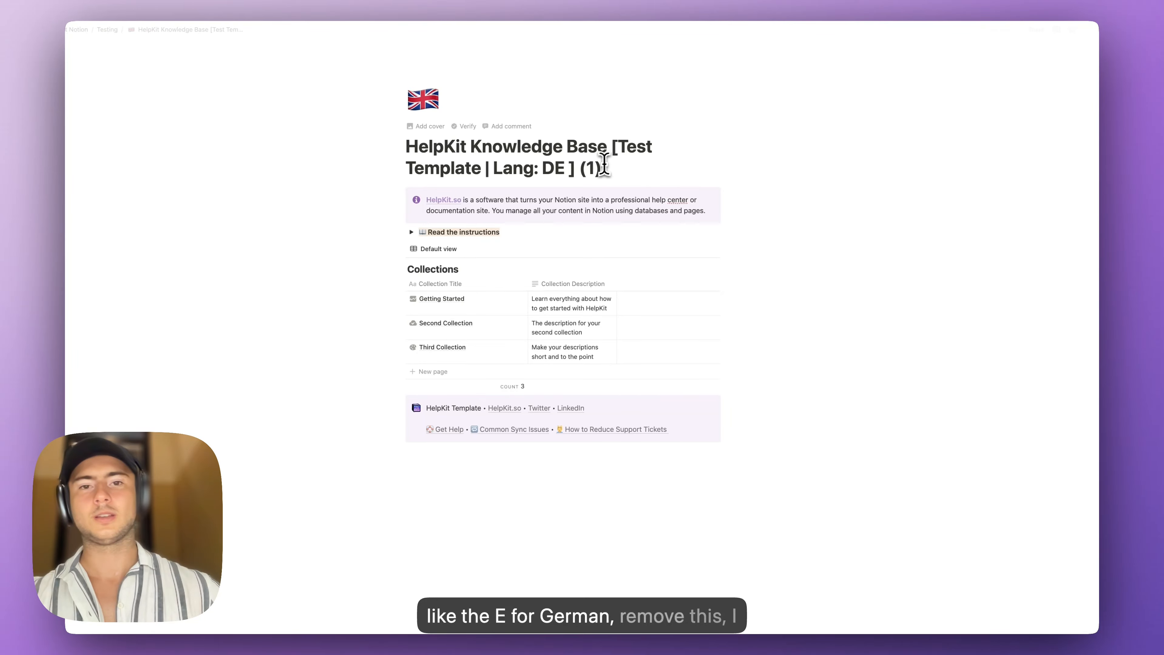
{"action": "key", "text": "BackSpace"}
{"action": "key", "text": "BackSpace"}
{"action": "key", "text": "BackSpace"}
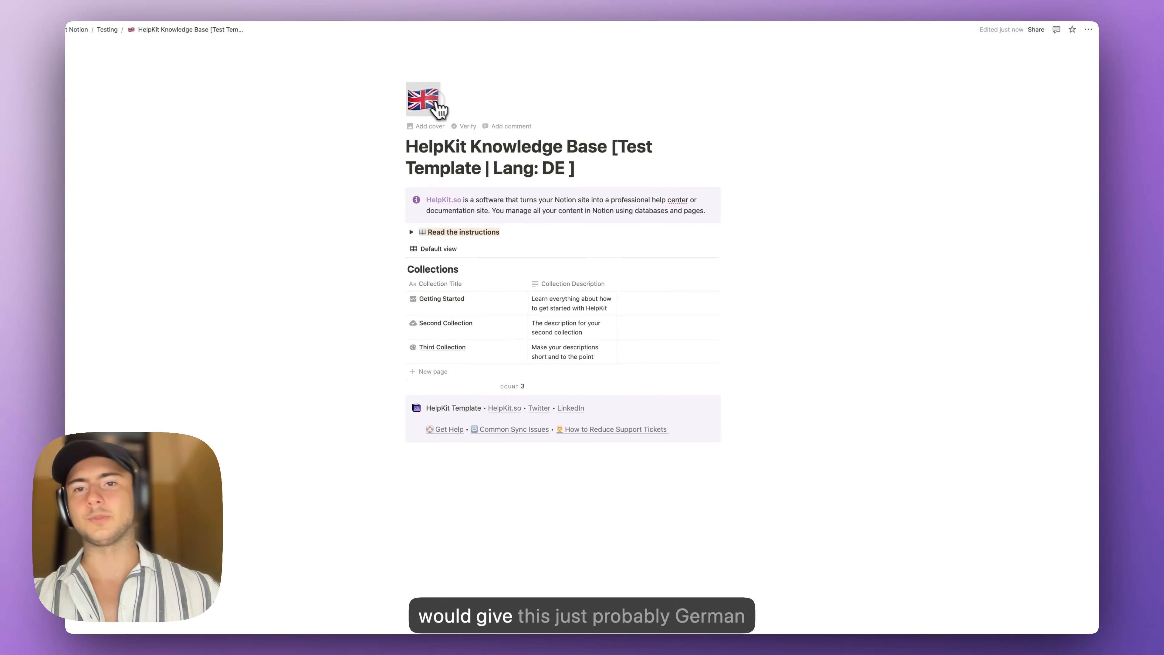
Replace the duplicated page's icon with the Germany flag emoji.
{"action": "left_click", "coordinate": [432, 109]}
{"action": "type", "text": "germa"}
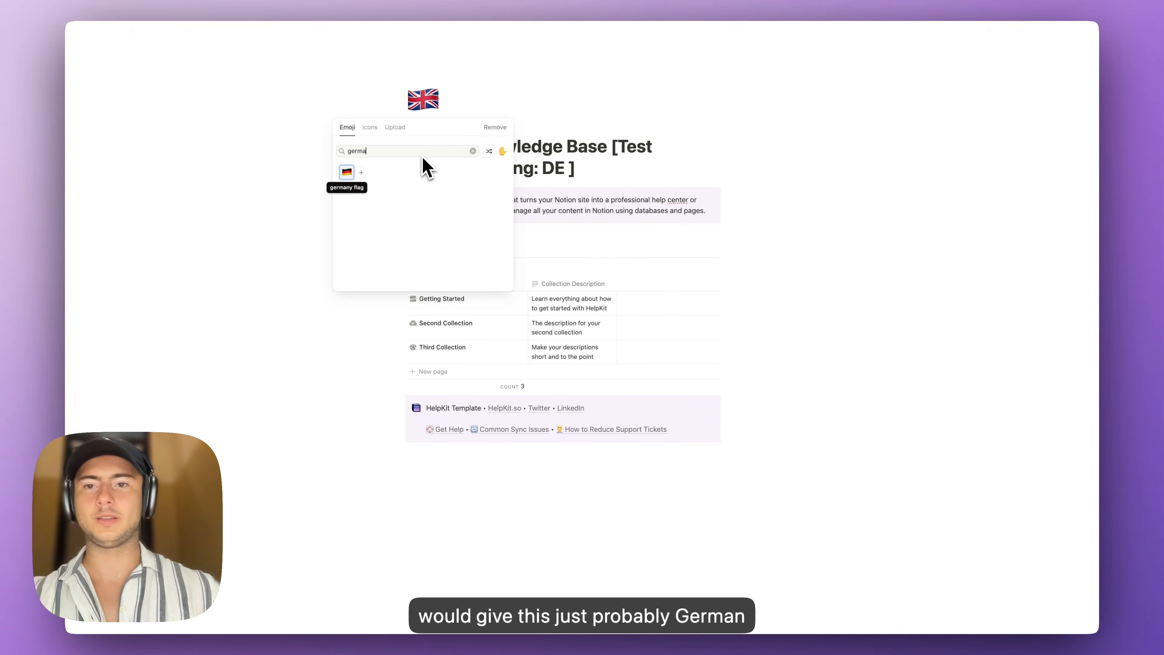
{"action": "left_click", "coordinate": [348, 173]}
Look through First Help Article in the Getting Started collection, and open the existing "Lang: German" template page.
{"action": "left_click", "coordinate": [510, 299]}
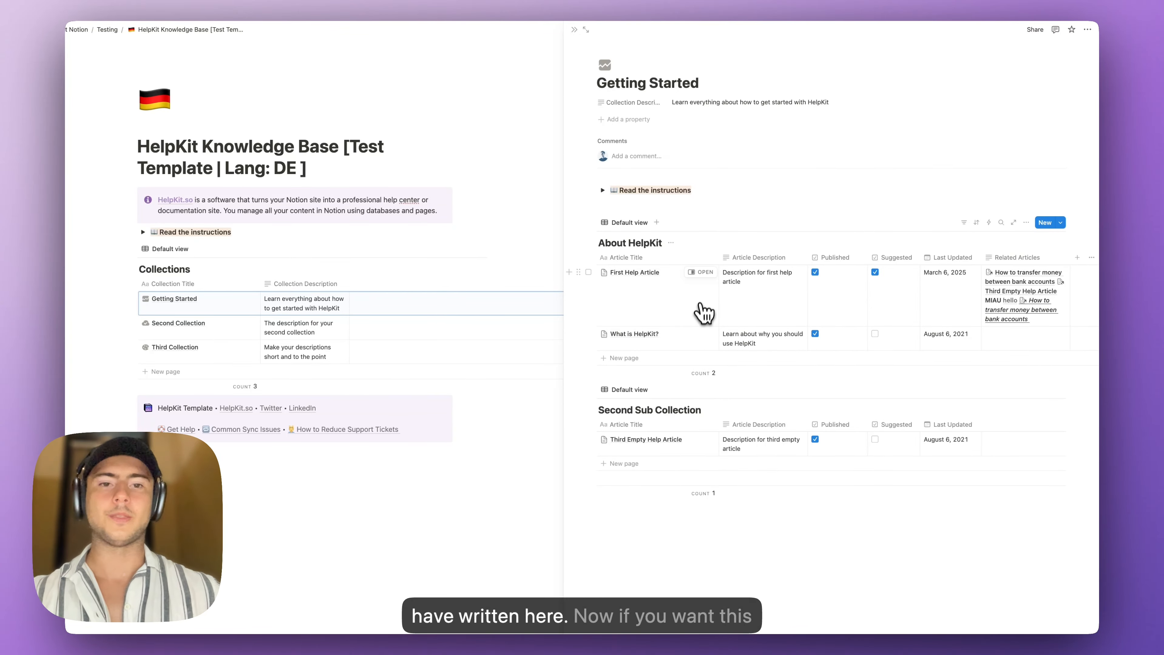
{"action": "left_click", "coordinate": [705, 272]}
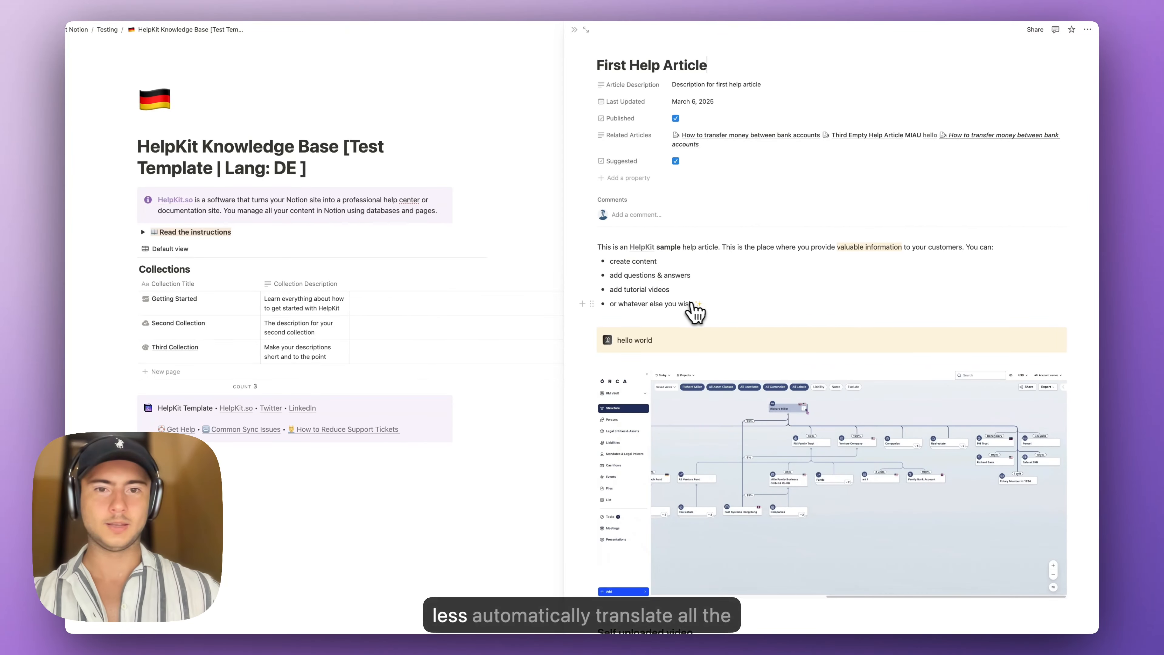
{"action": "scroll", "coordinate": [792, 332], "scroll_direction": "down", "scroll_amount": 4}
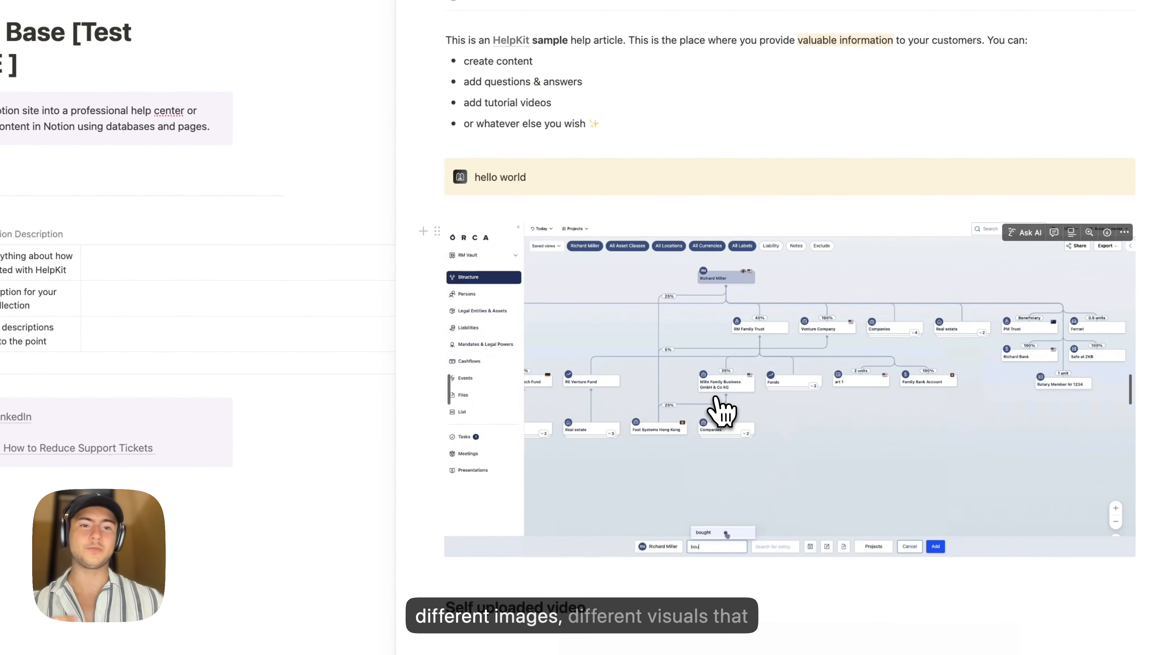
{"action": "left_click", "coordinate": [332, 115]}
{"action": "mouse_move", "coordinate": [517, 306]}
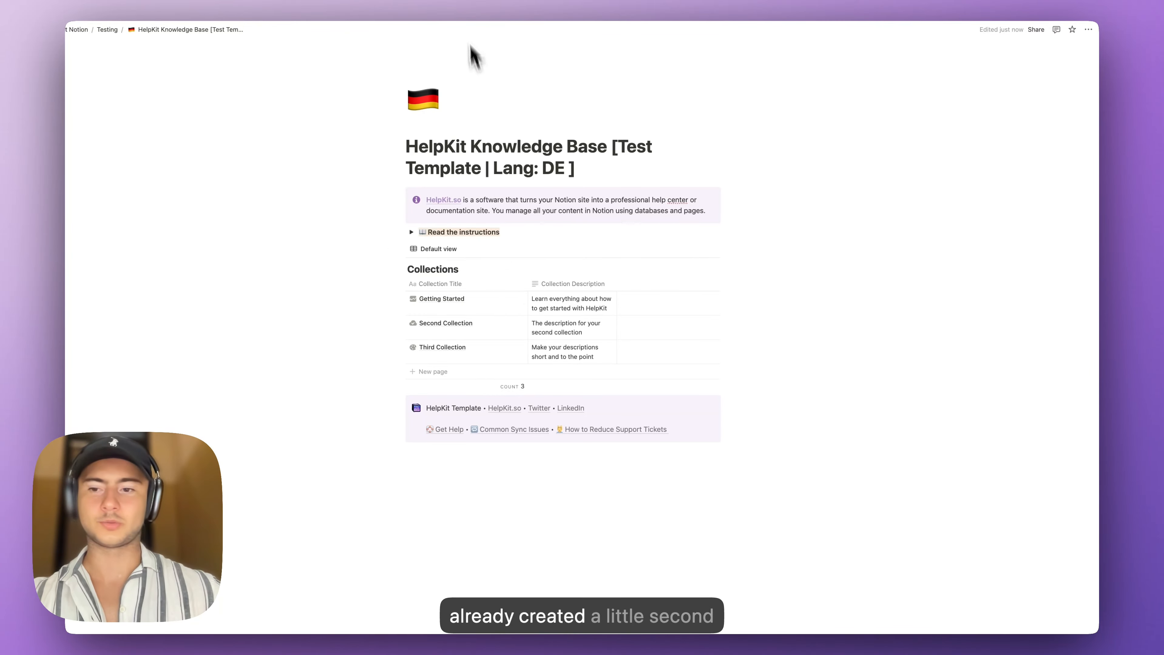
{"action": "left_click", "coordinate": [486, 17]}
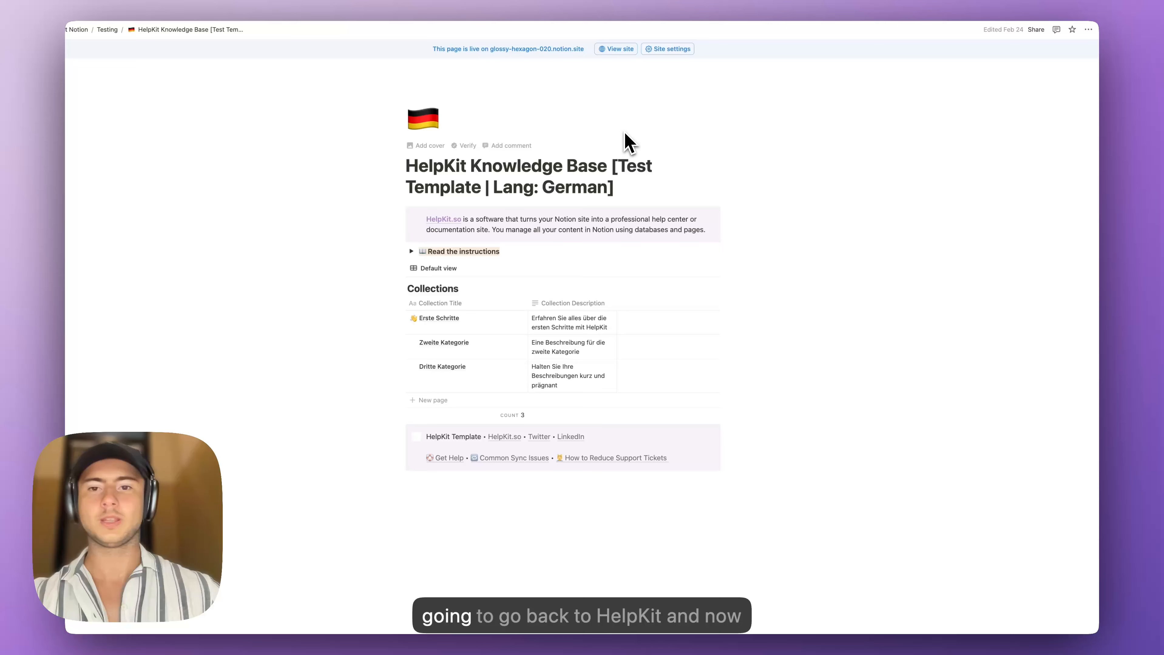
Switch back to HelpKit and choose German (/de) as the new language.
{"action": "key", "text": "super+Tab"}
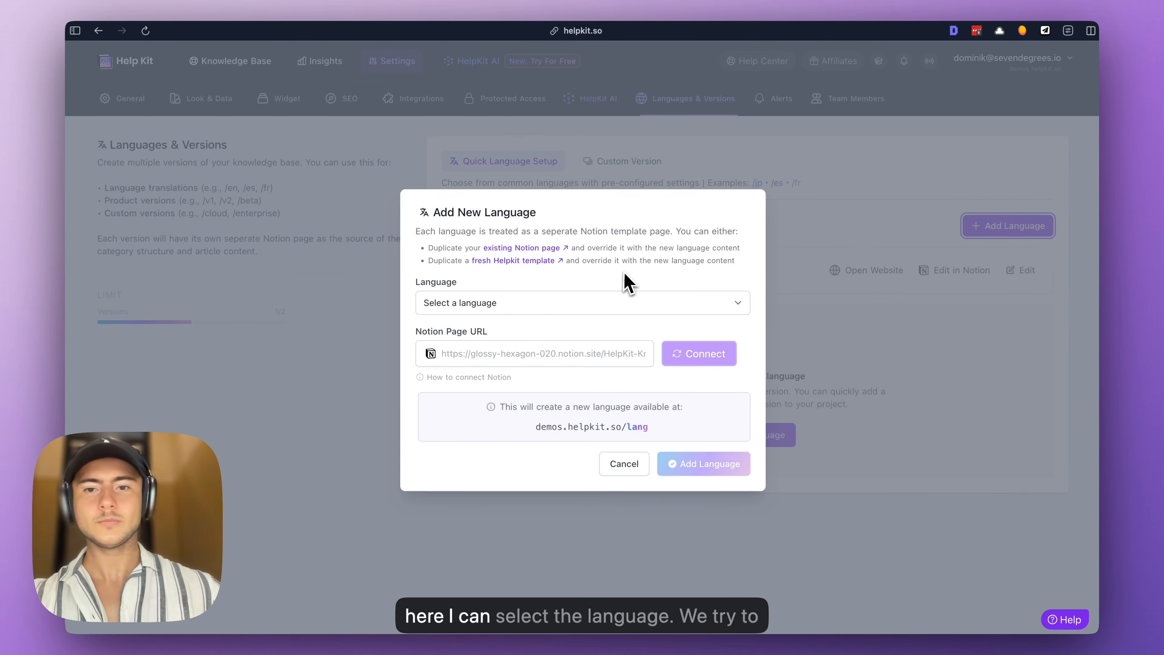
{"action": "left_click", "coordinate": [601, 305]}
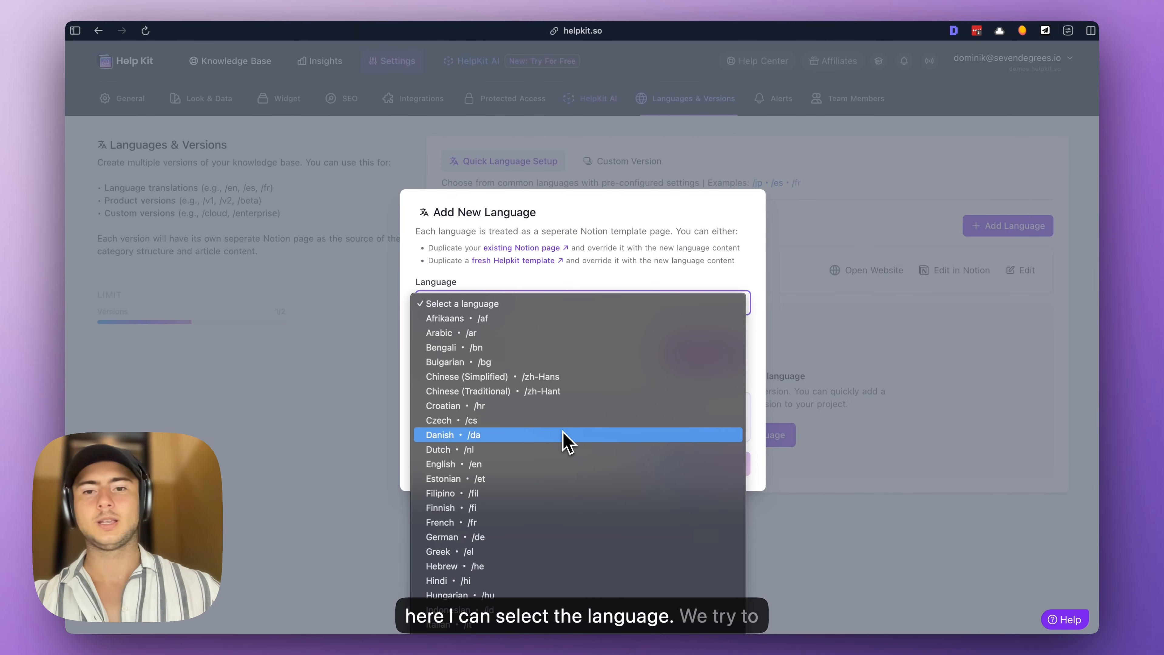
{"action": "scroll", "coordinate": [566, 442], "scroll_direction": "down", "scroll_amount": 5}
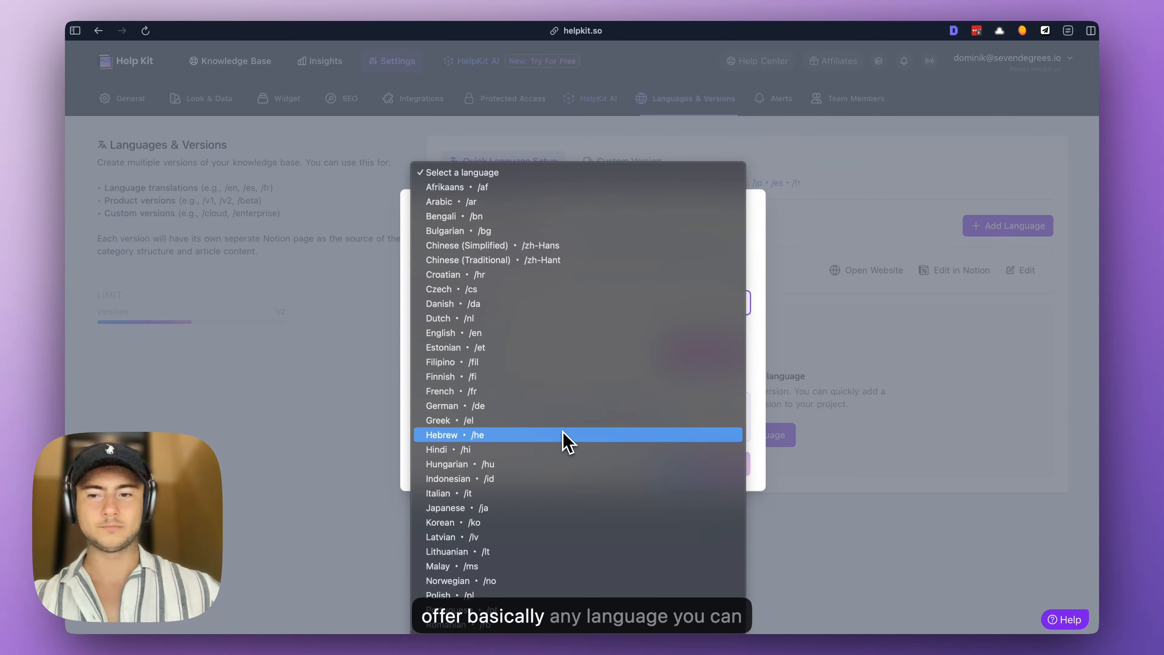
{"action": "scroll", "coordinate": [565, 443], "scroll_direction": "down", "scroll_amount": 2}
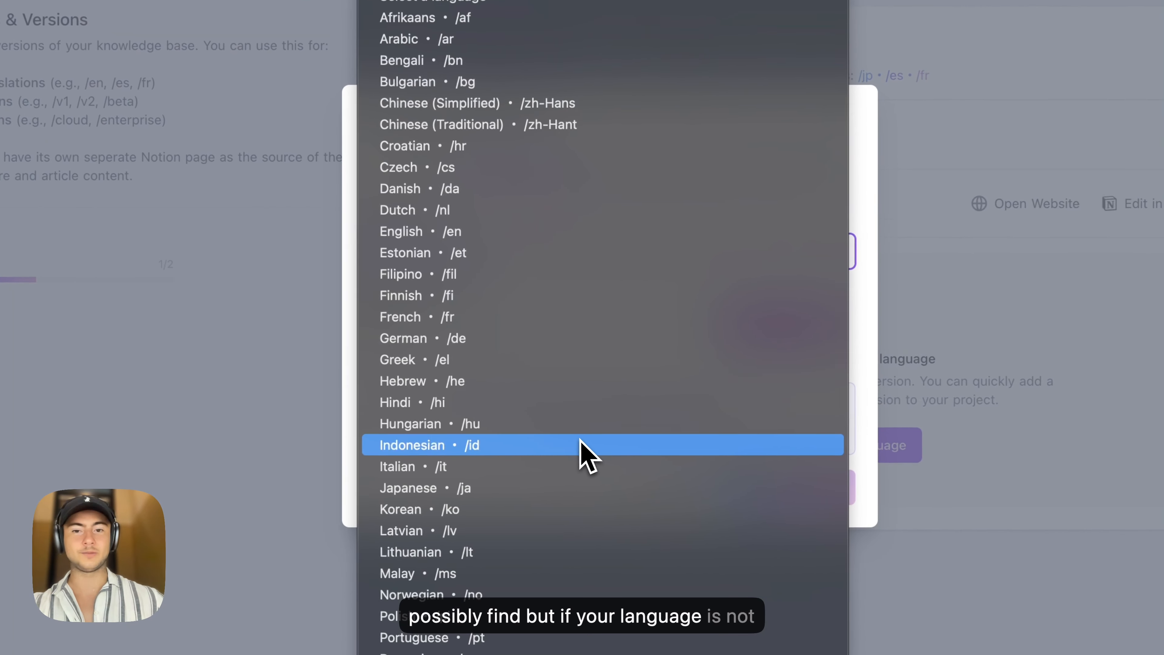
{"action": "left_click", "coordinate": [562, 344]}
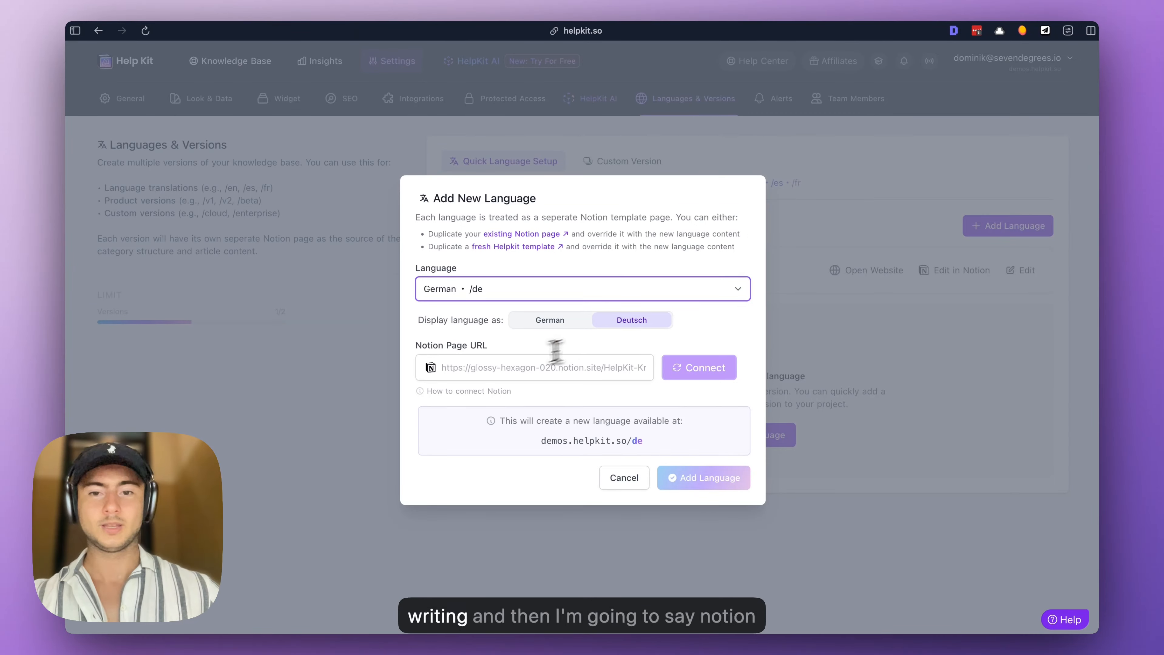
Paste the German template's Notion page URL into the new language form and connect it.
{"action": "left_click", "coordinate": [505, 367]}
{"action": "key", "text": "super+v"}
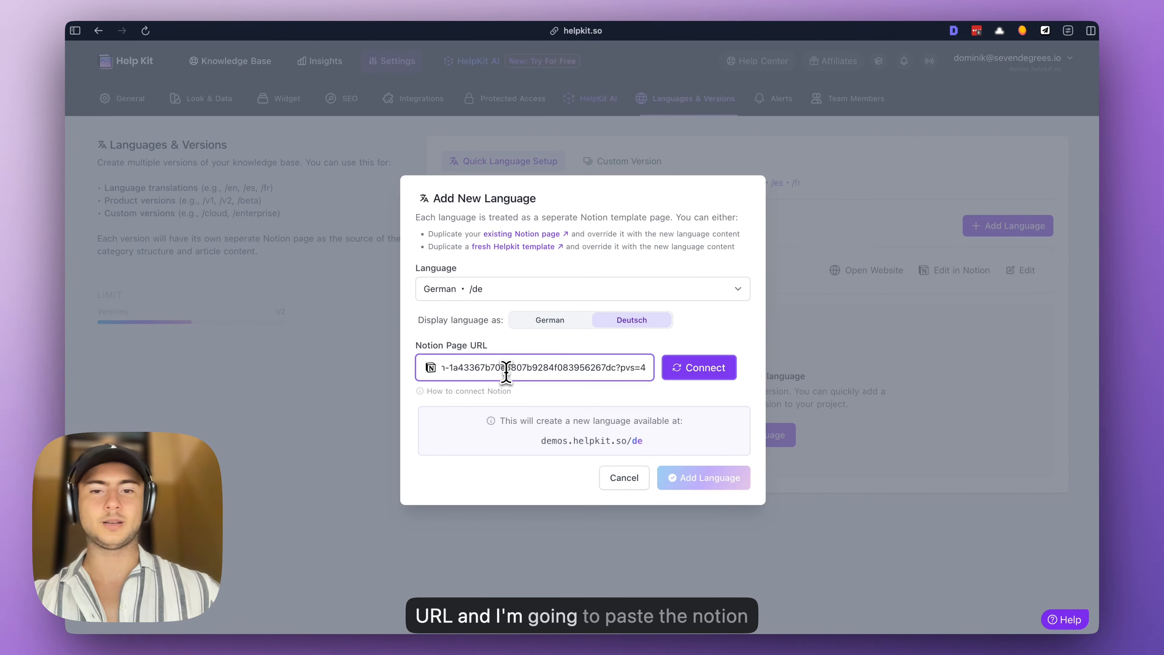
{"action": "left_click", "coordinate": [718, 372]}
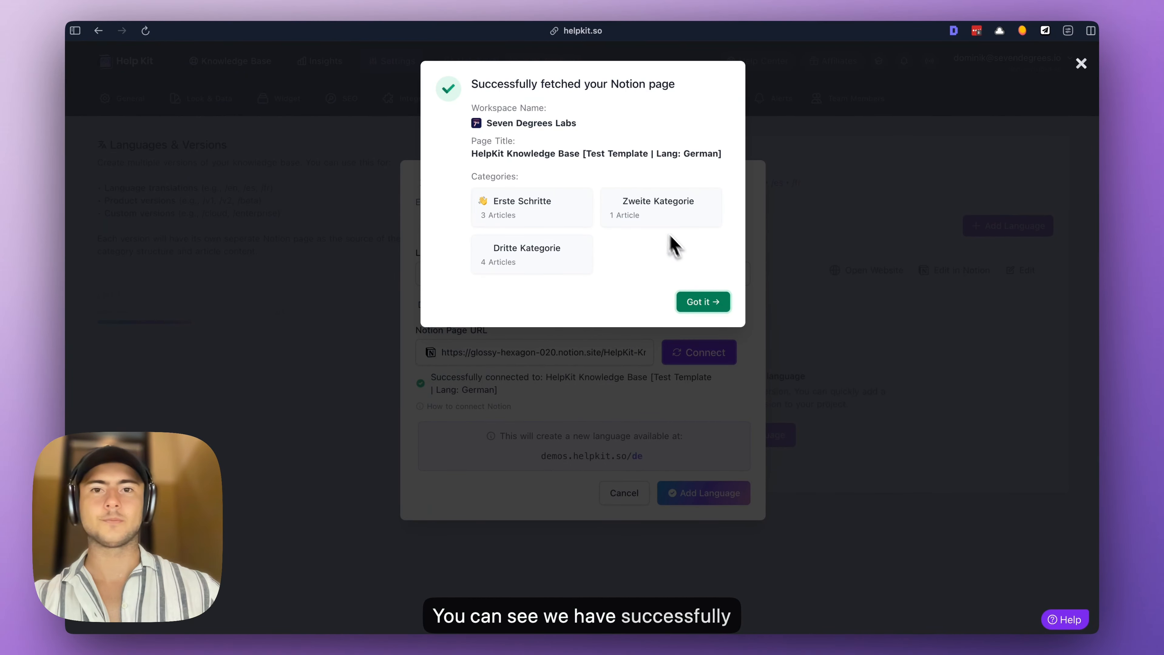
{"action": "left_click", "coordinate": [701, 303]}
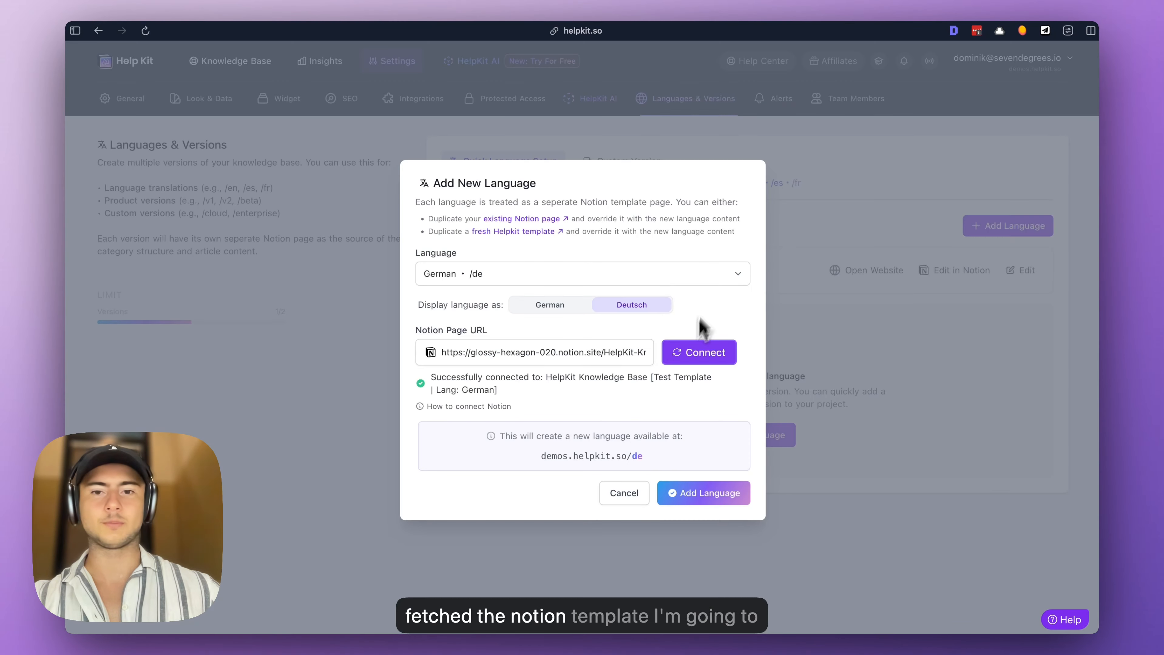
Add the German language and publish its Deutsch version.
{"action": "left_click", "coordinate": [705, 491]}
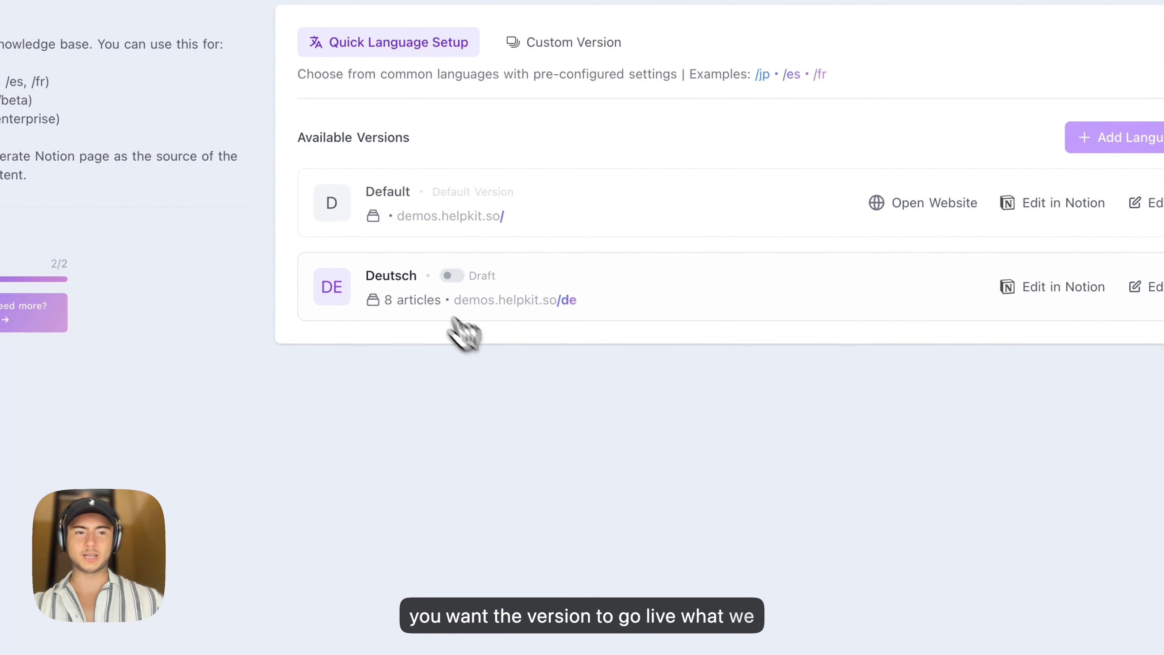
{"action": "left_click", "coordinate": [452, 276]}
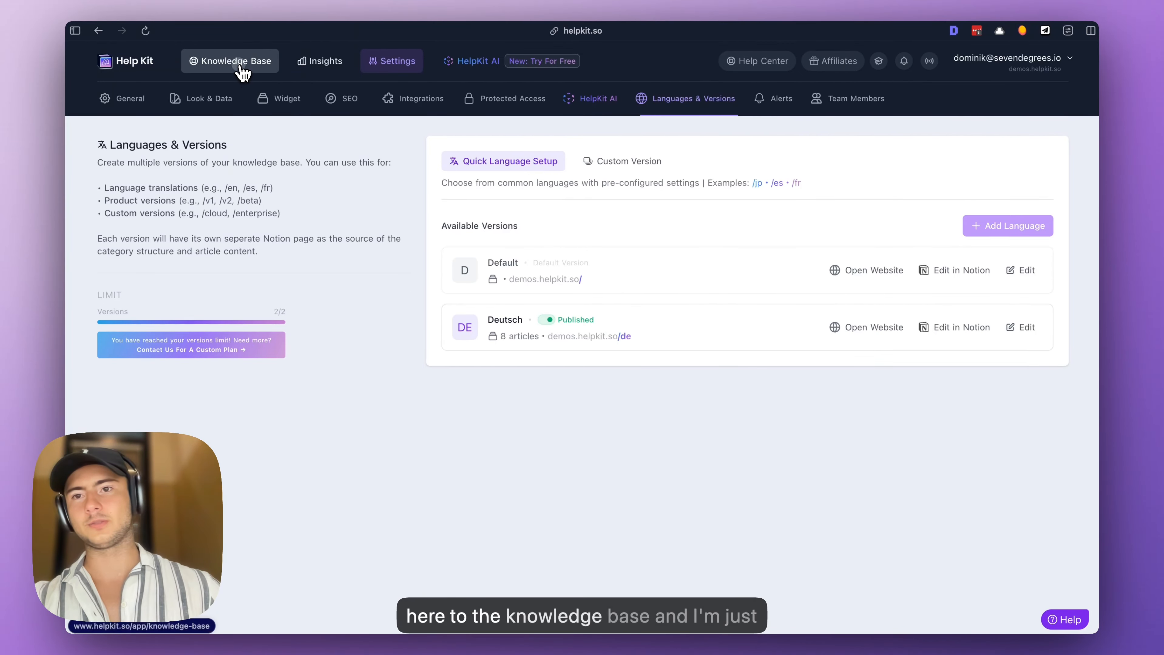
Switch the knowledge base to the Deutsch version and sync its content.
{"action": "left_click", "coordinate": [251, 68]}
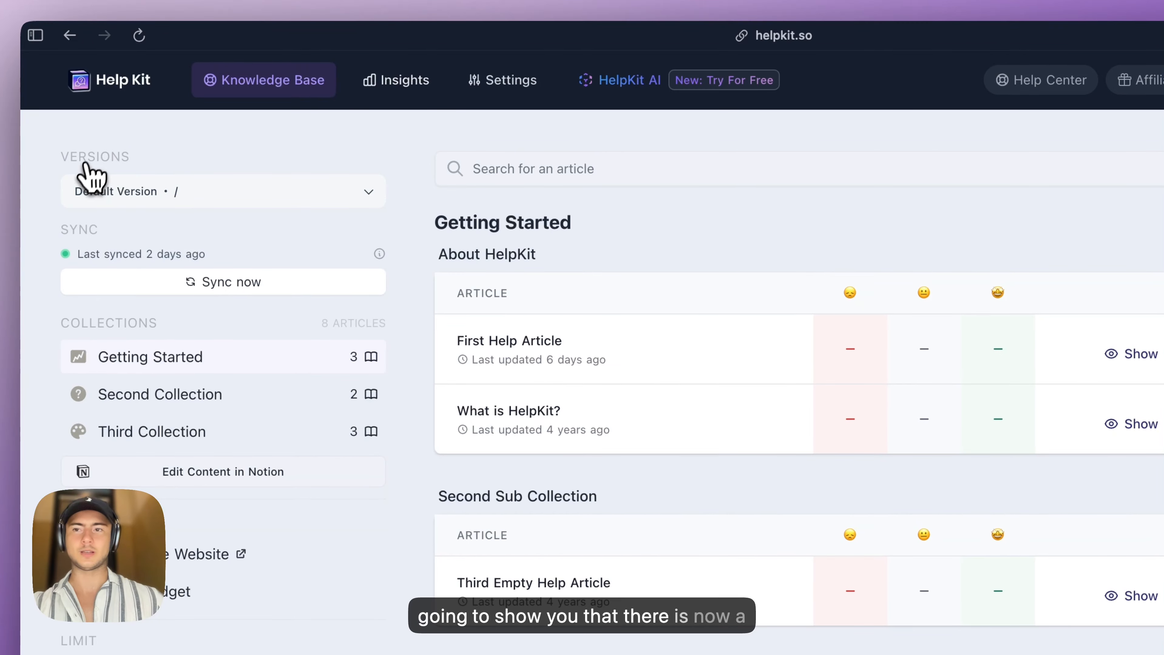
{"action": "left_click", "coordinate": [227, 204]}
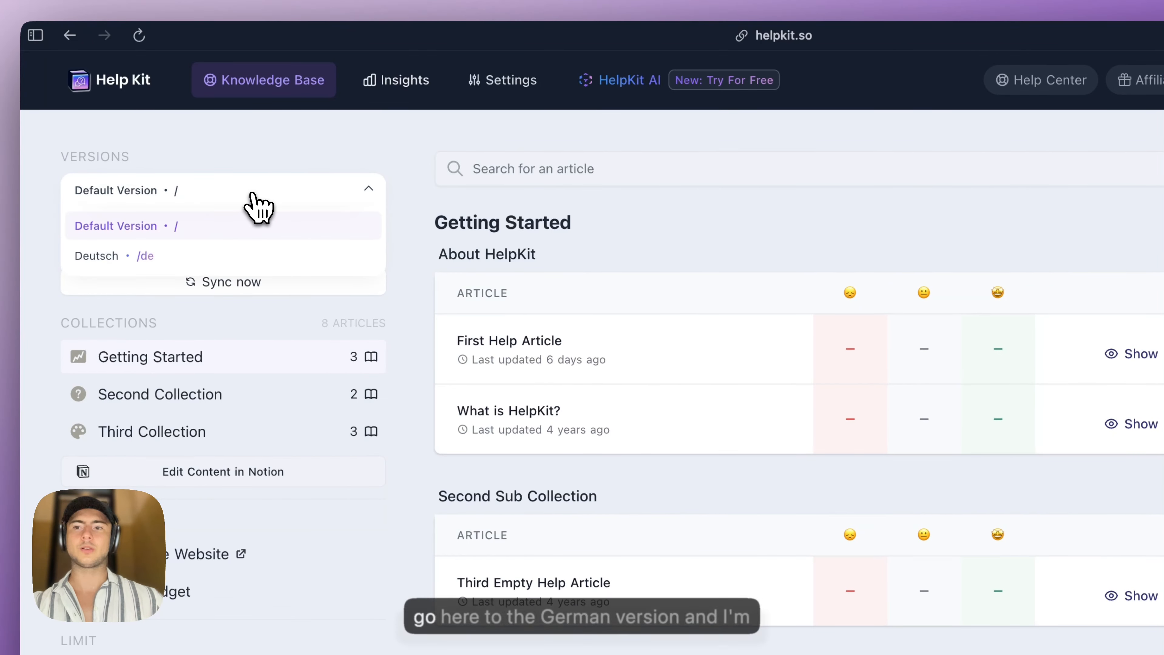
{"action": "left_click", "coordinate": [234, 253]}
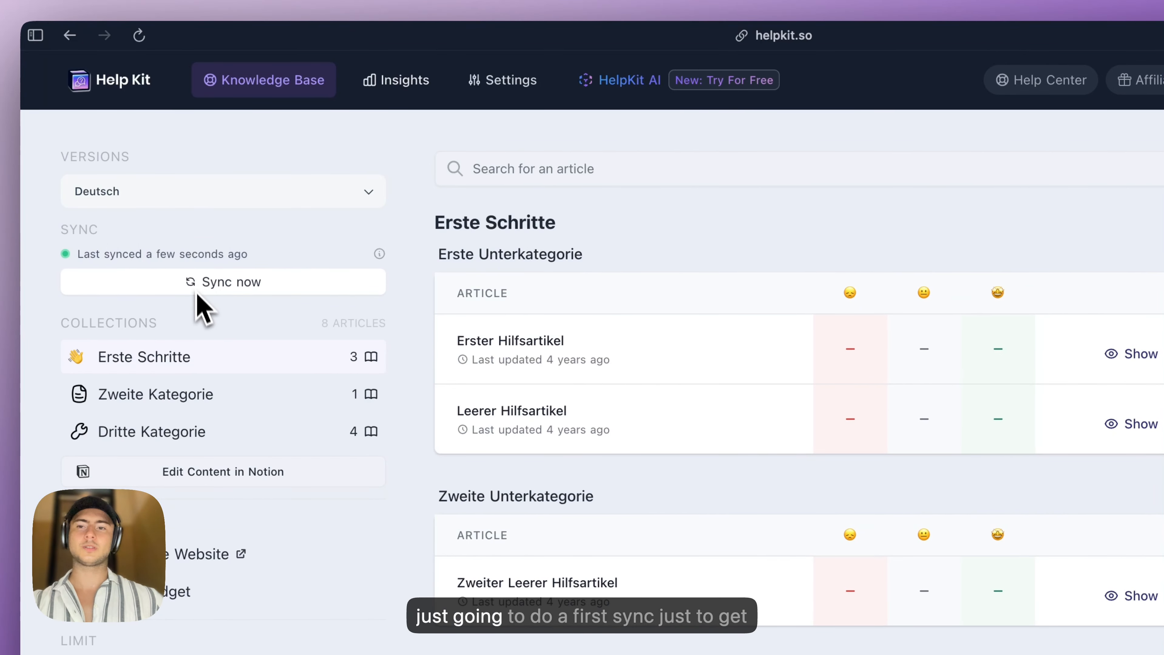
{"action": "left_click", "coordinate": [224, 287]}
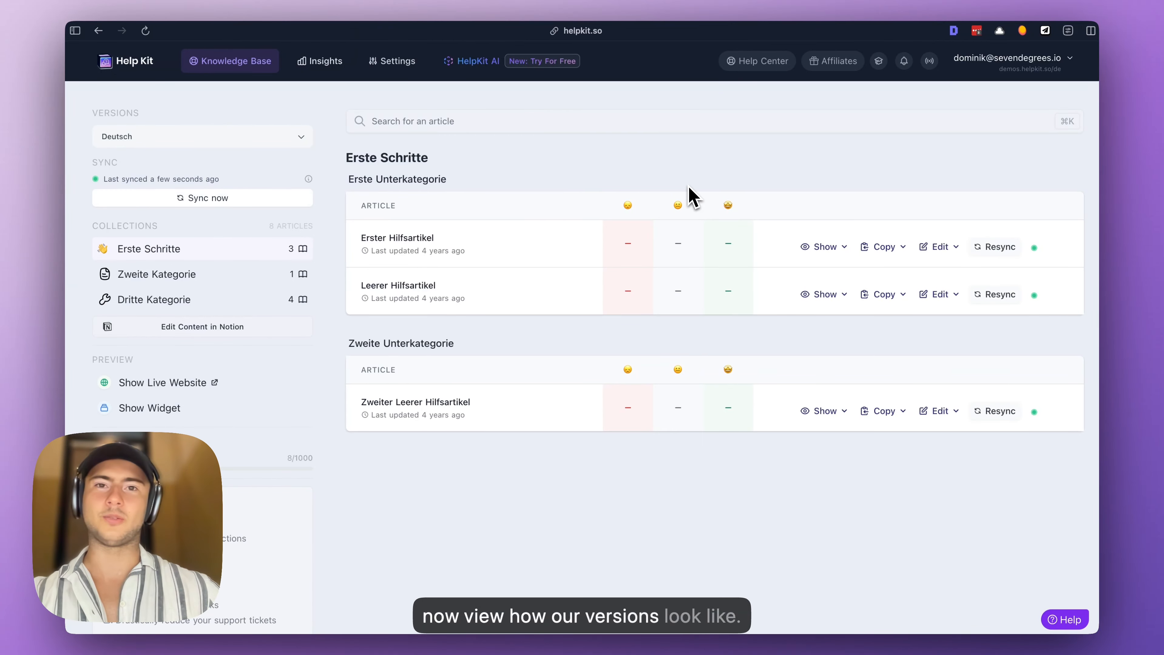
Set the default version's display name to English in the Languages & Versions settings and save it.
{"action": "left_click", "coordinate": [392, 61]}
{"action": "left_click", "coordinate": [686, 99]}
{"action": "left_click", "coordinate": [1020, 270]}
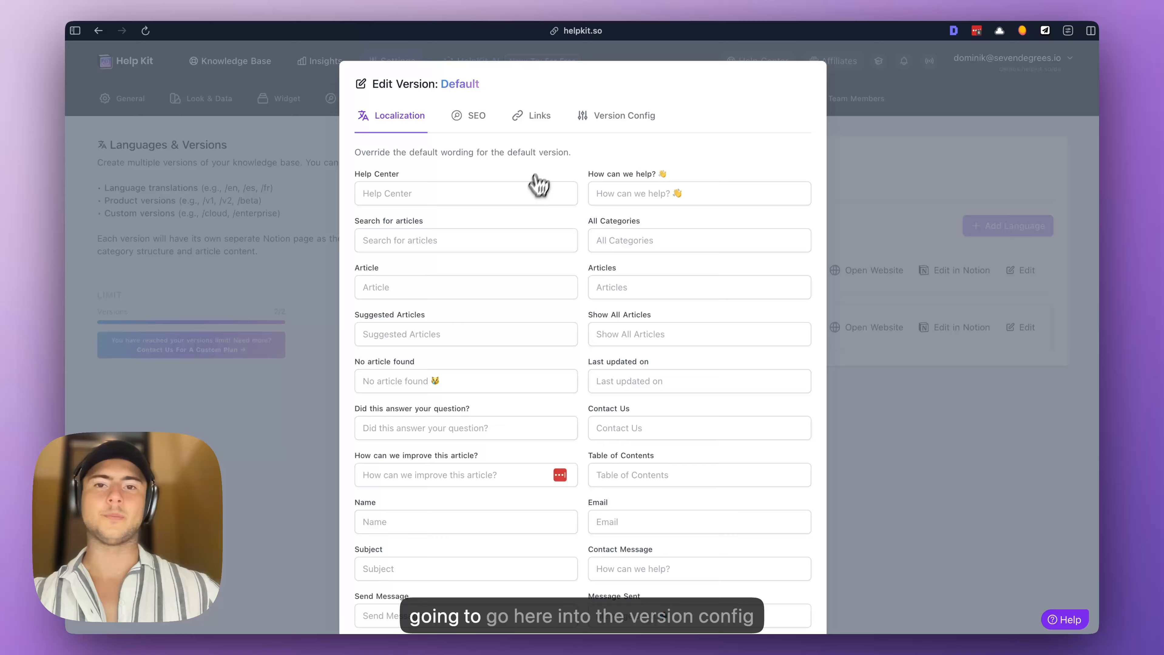
{"action": "left_click", "coordinate": [620, 120]}
{"action": "left_click", "coordinate": [420, 371]}
{"action": "type", "text": "English"}
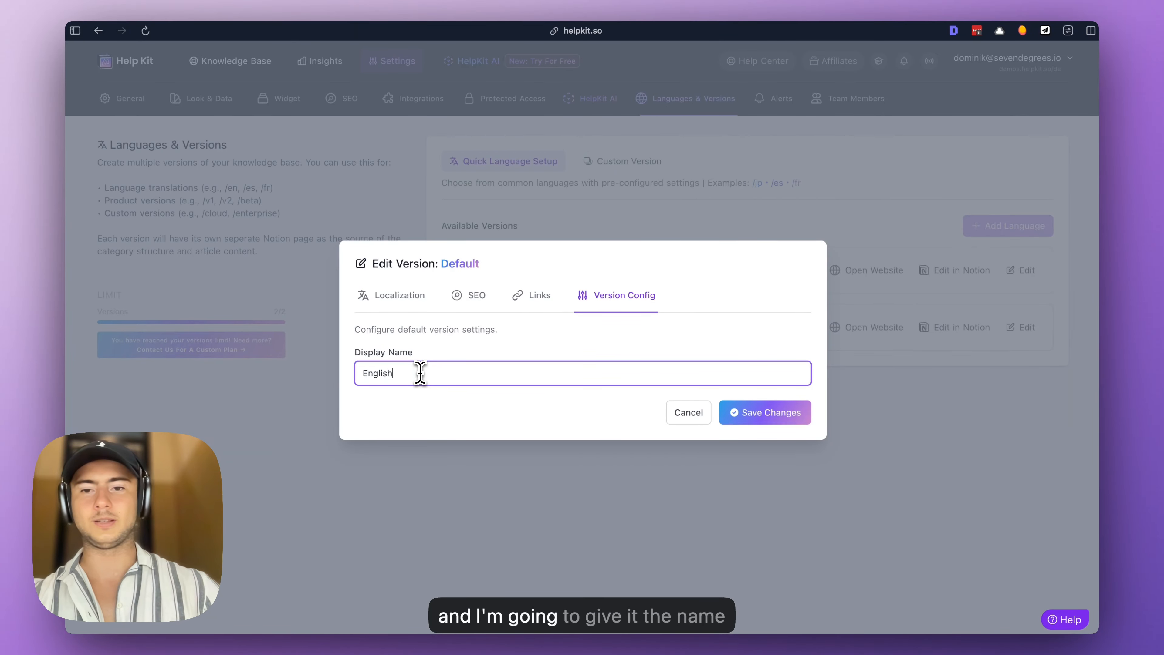
{"action": "left_click", "coordinate": [759, 423]}
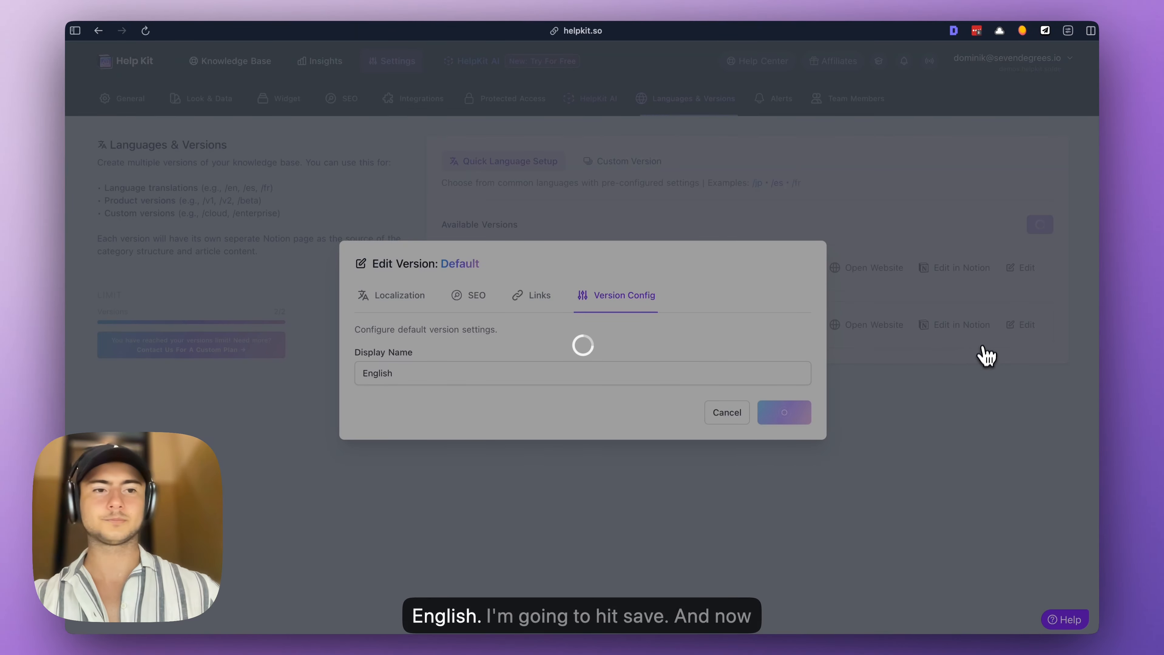
Open the Deutsch version for editing and review its localization wording and SEO settings.
{"action": "left_click", "coordinate": [1021, 327]}
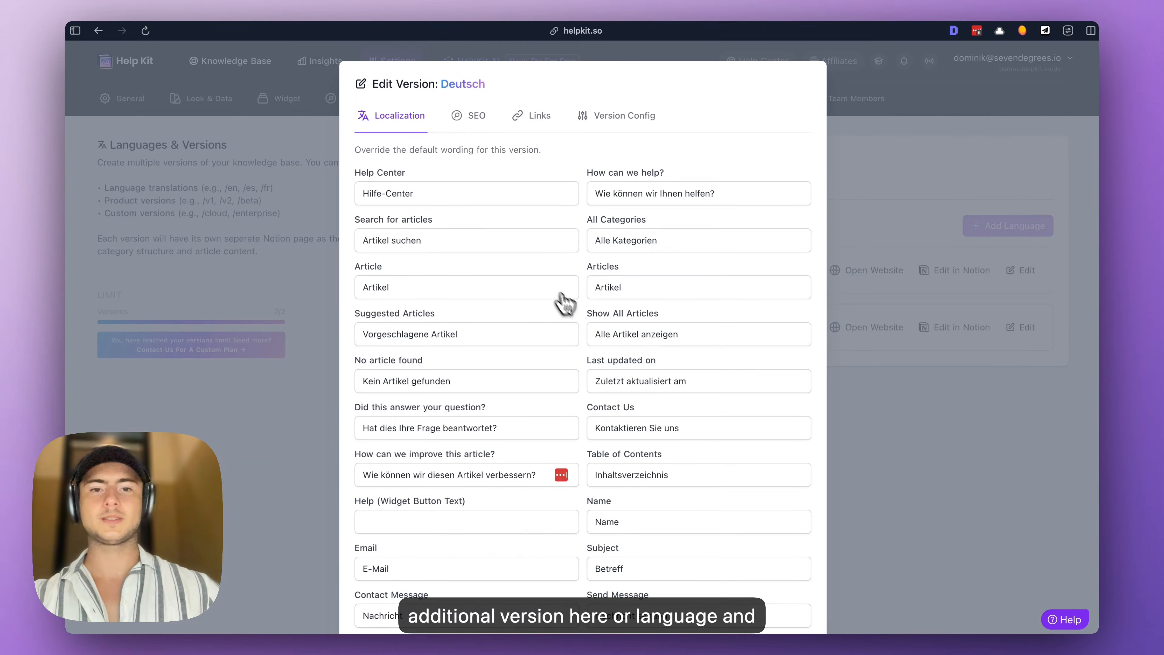
{"action": "scroll", "coordinate": [563, 299], "scroll_direction": "down", "scroll_amount": 4}
{"action": "scroll", "coordinate": [579, 314], "scroll_direction": "up", "scroll_amount": 4}
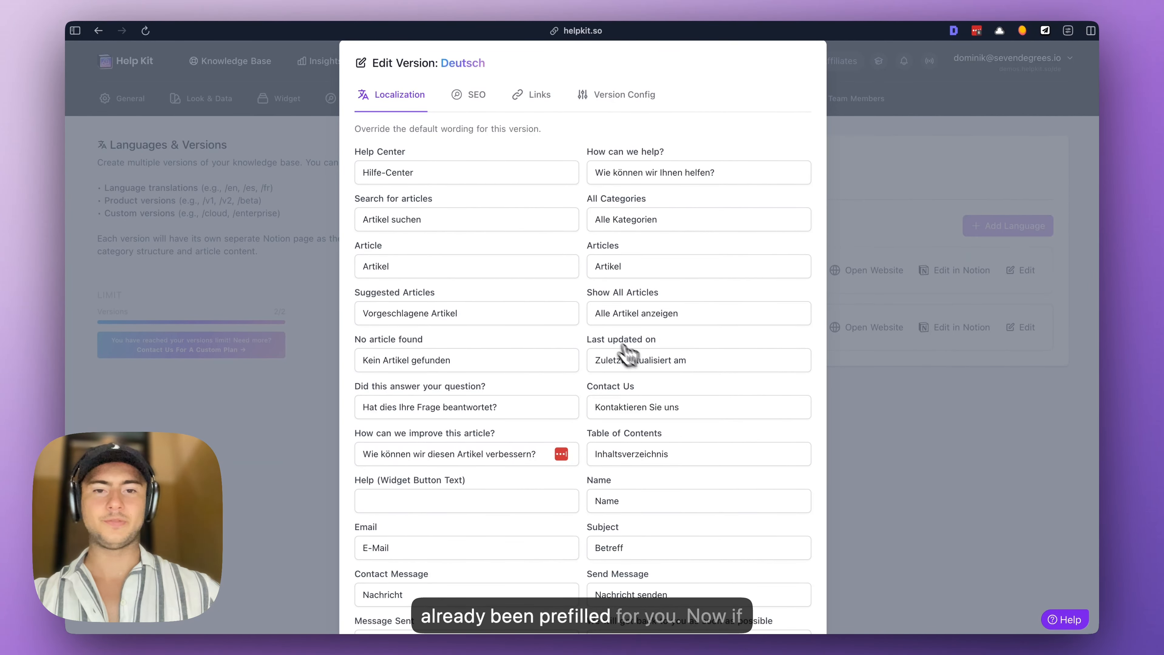
{"action": "scroll", "coordinate": [677, 324], "scroll_direction": "down", "scroll_amount": 3}
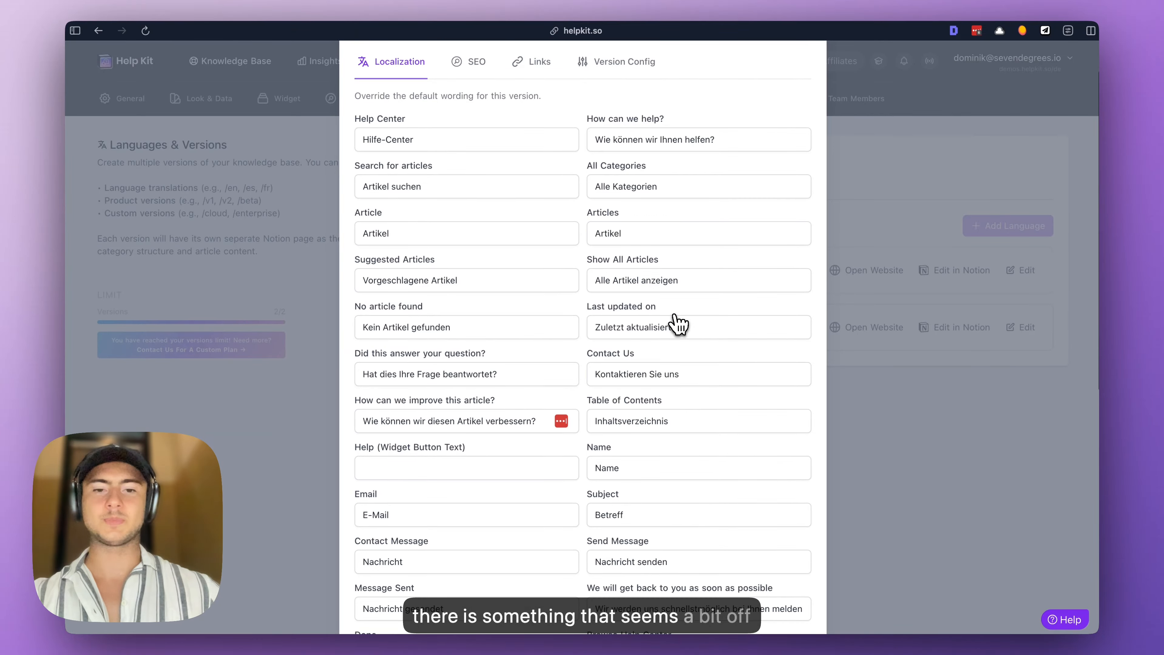
{"action": "scroll", "coordinate": [675, 358], "scroll_direction": "down", "scroll_amount": 10}
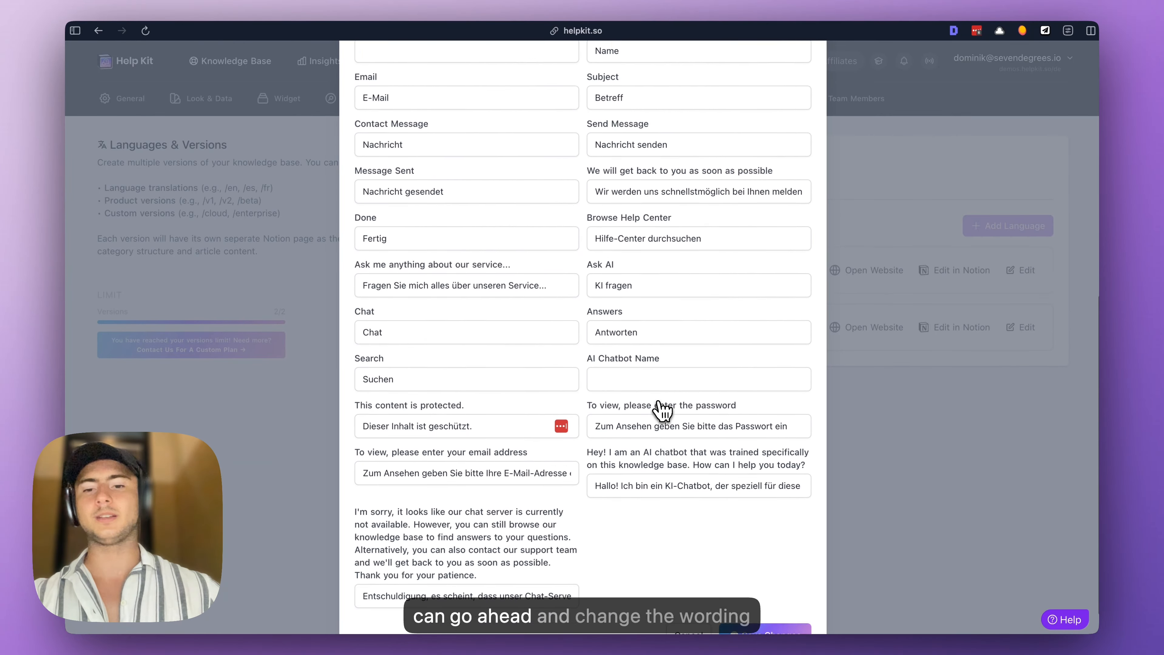
{"action": "scroll", "coordinate": [626, 408], "scroll_direction": "up", "scroll_amount": 13}
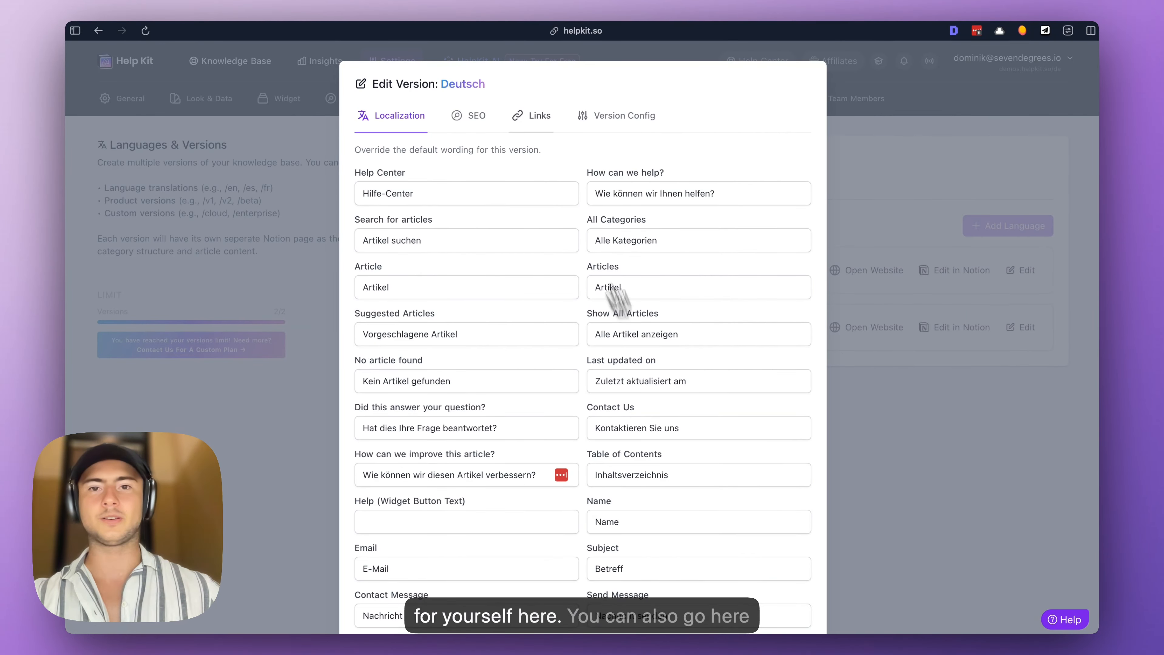
{"action": "left_click", "coordinate": [468, 115]}
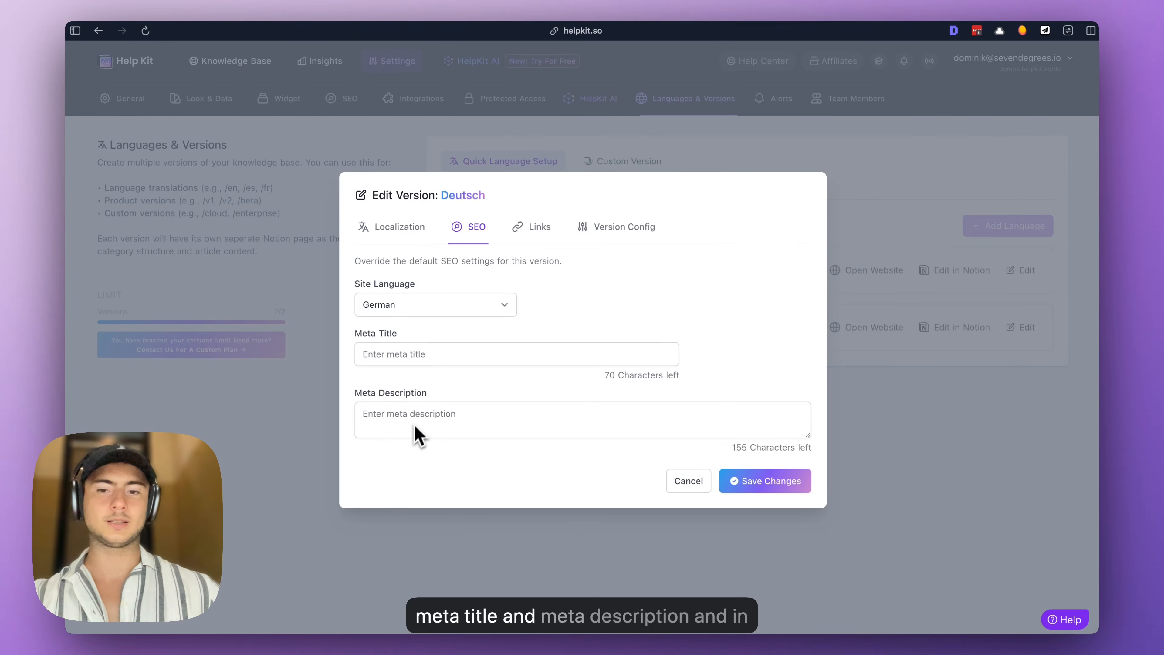
{"action": "left_click", "coordinate": [533, 234]}
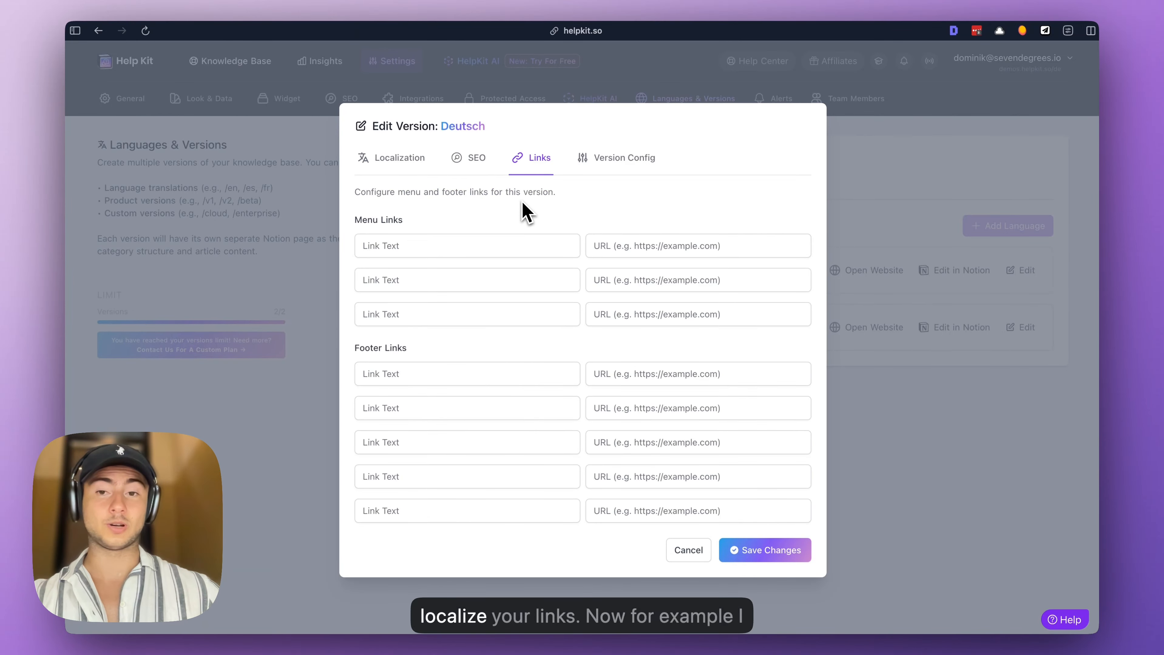
{"action": "left_click", "coordinate": [483, 246]}
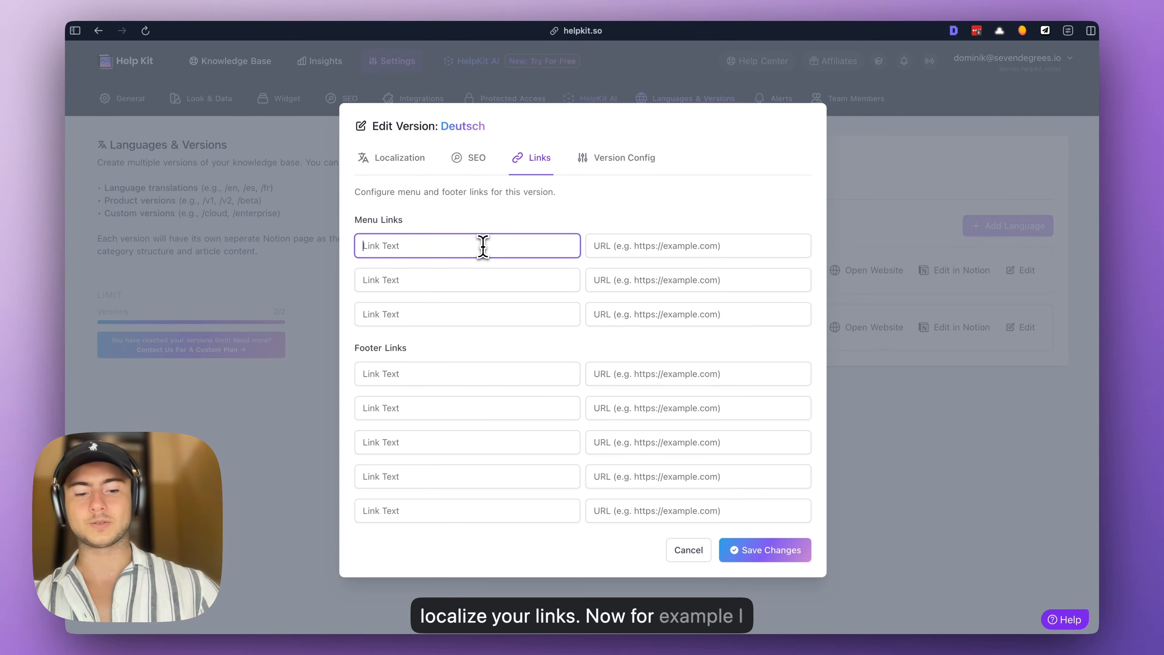
{"action": "type", "text": "Öffne Webseite"}
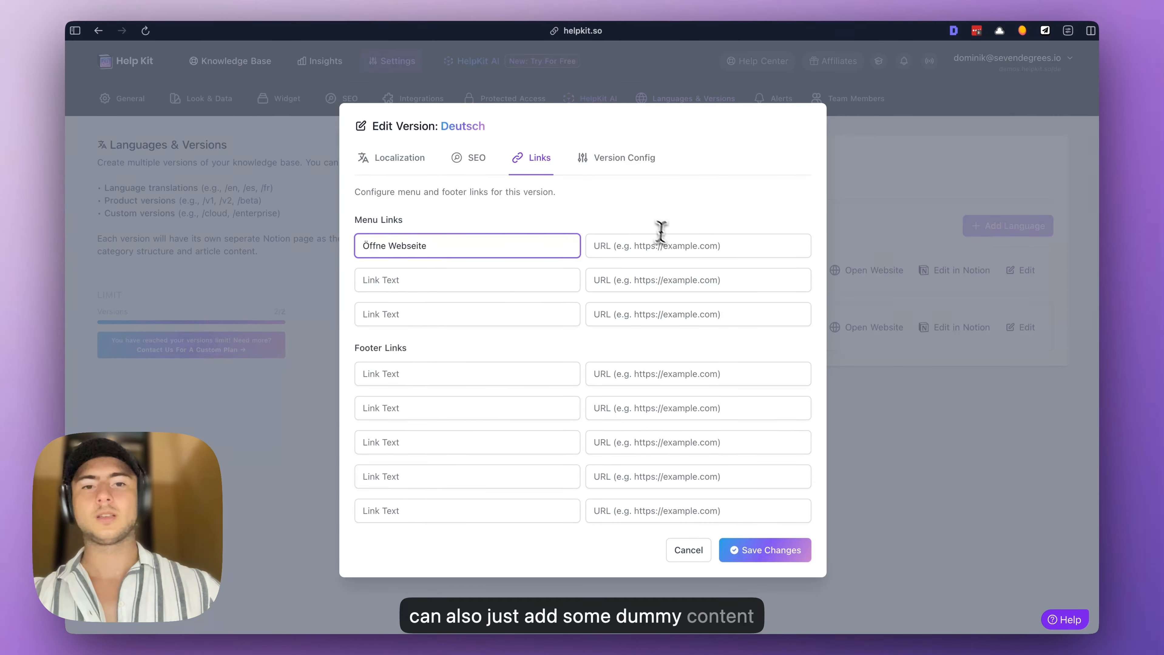
{"action": "left_click", "coordinate": [665, 247]}
{"action": "type", "text": "ht"}
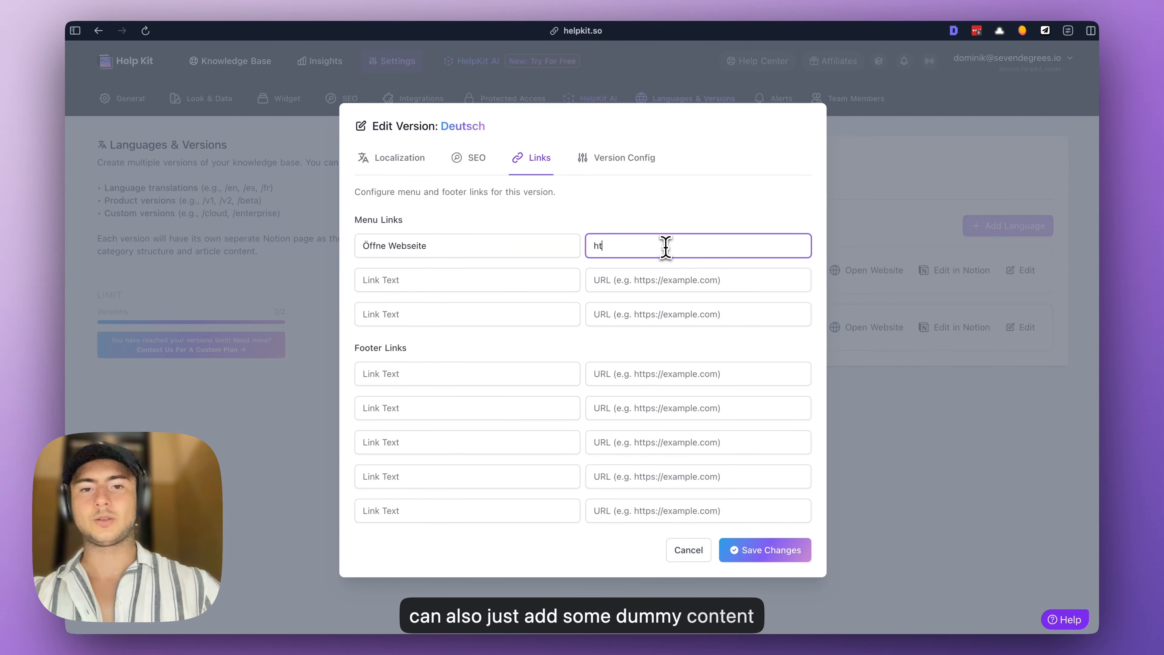
{"action": "type", "text": "tps://google.de"}
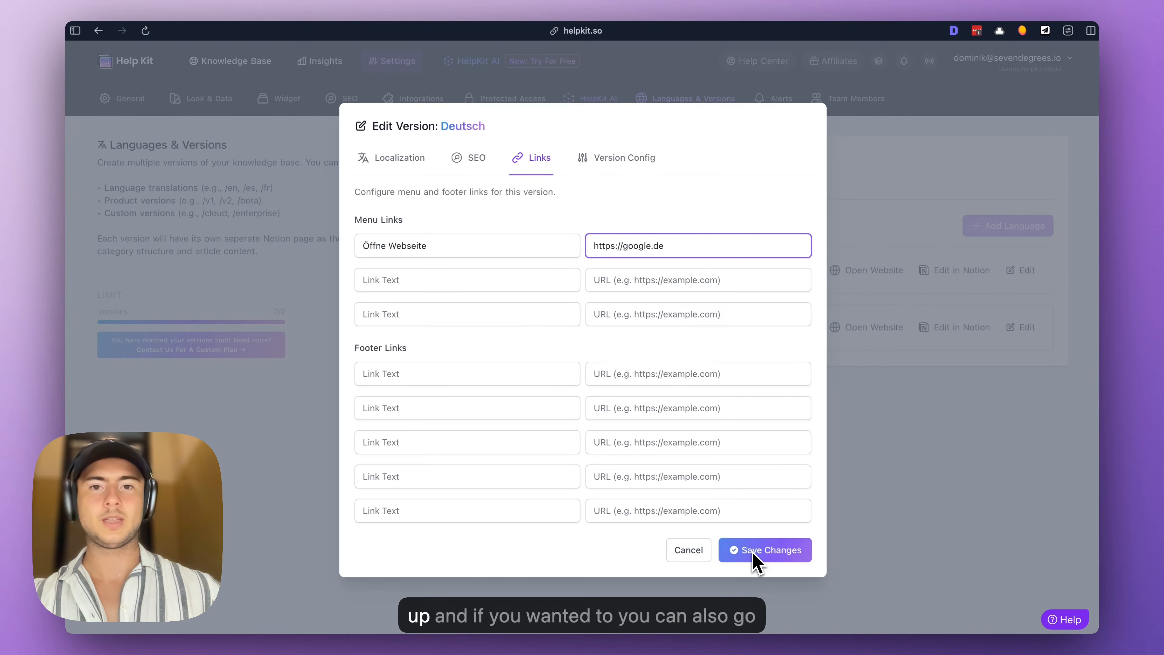
{"action": "left_click", "coordinate": [610, 160]}
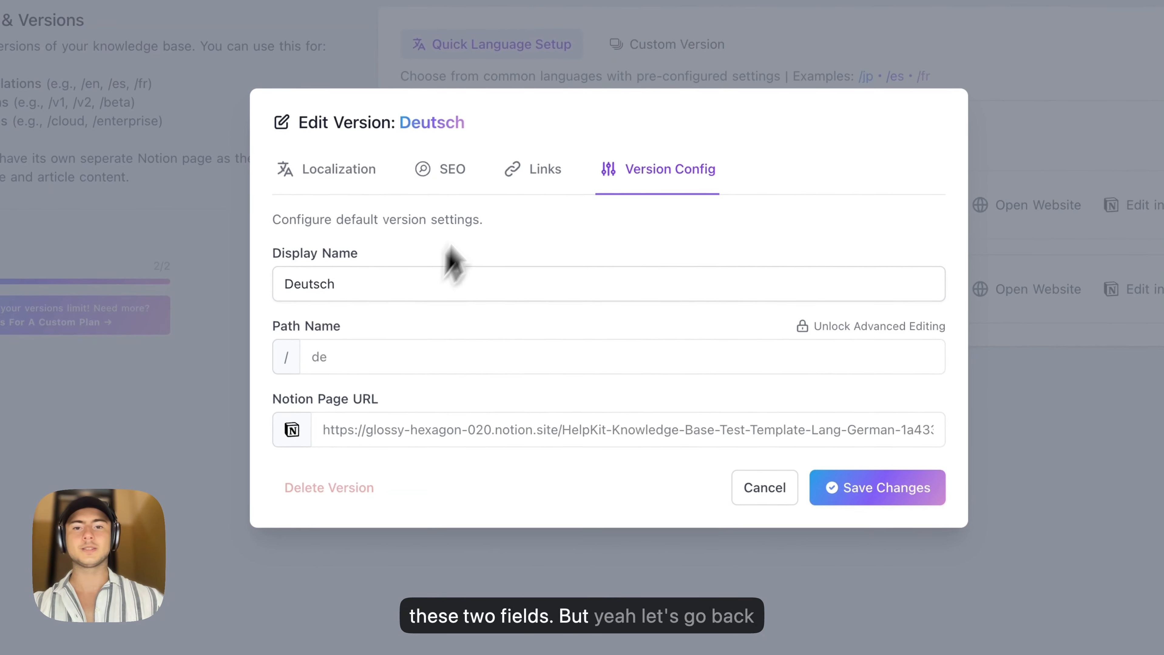
{"action": "left_click", "coordinate": [529, 171]}
{"action": "left_click", "coordinate": [850, 615]}
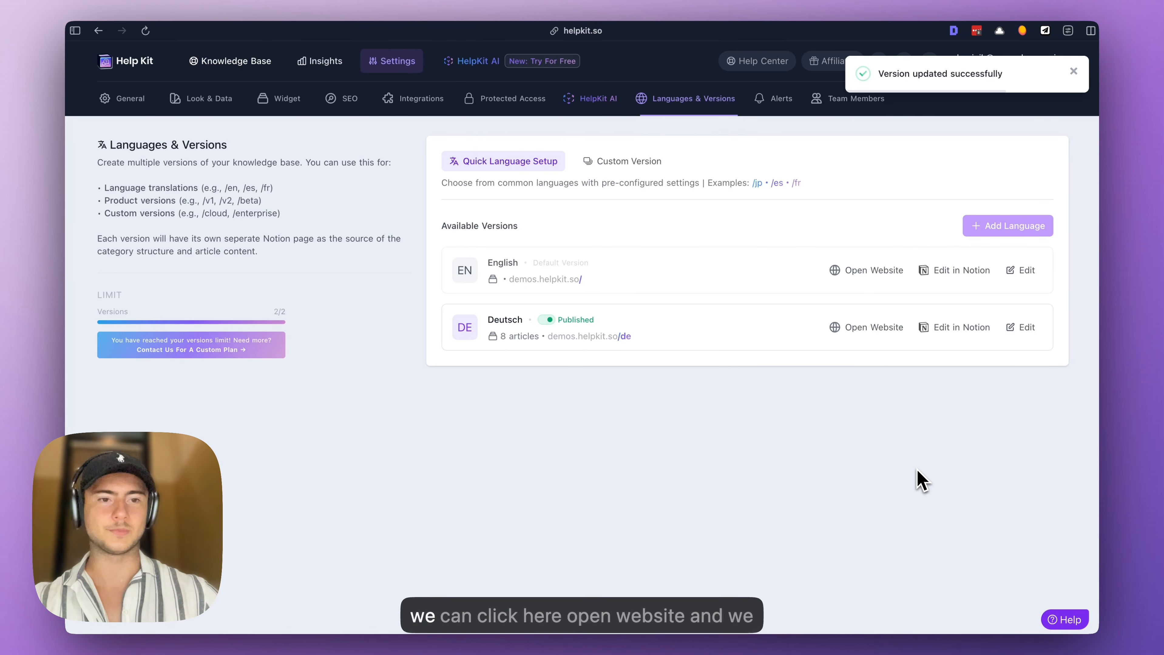
Open the Deutsch version's live website and inspect its URL and the language switcher's options.
{"action": "left_click", "coordinate": [868, 331]}
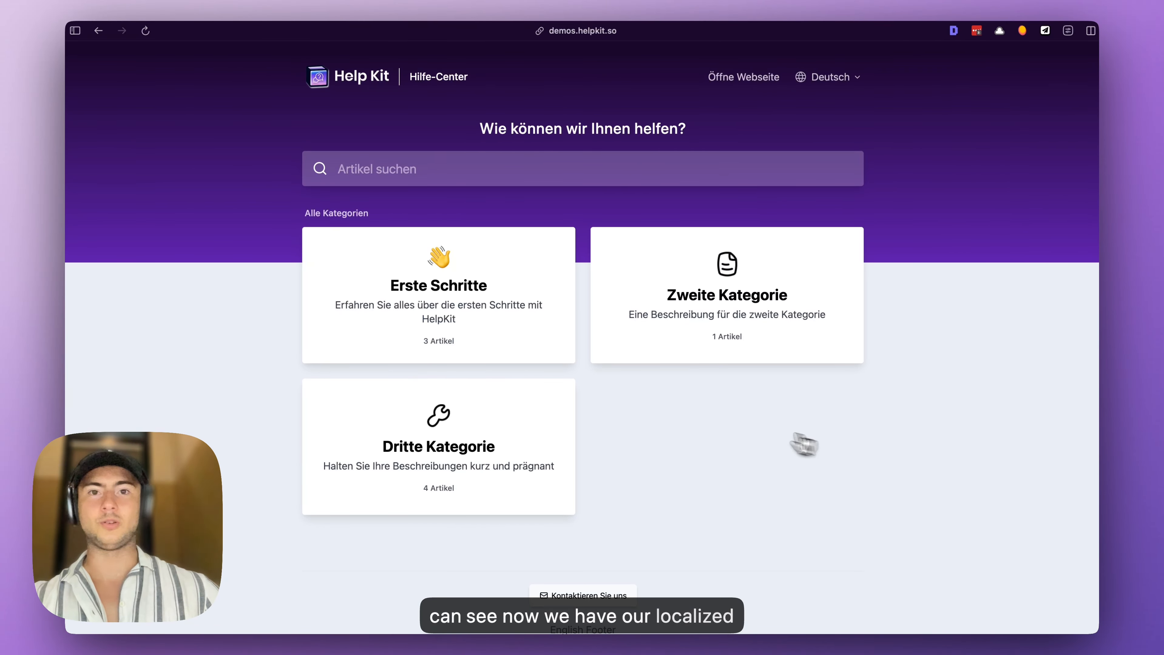
{"action": "left_click", "coordinate": [584, 31]}
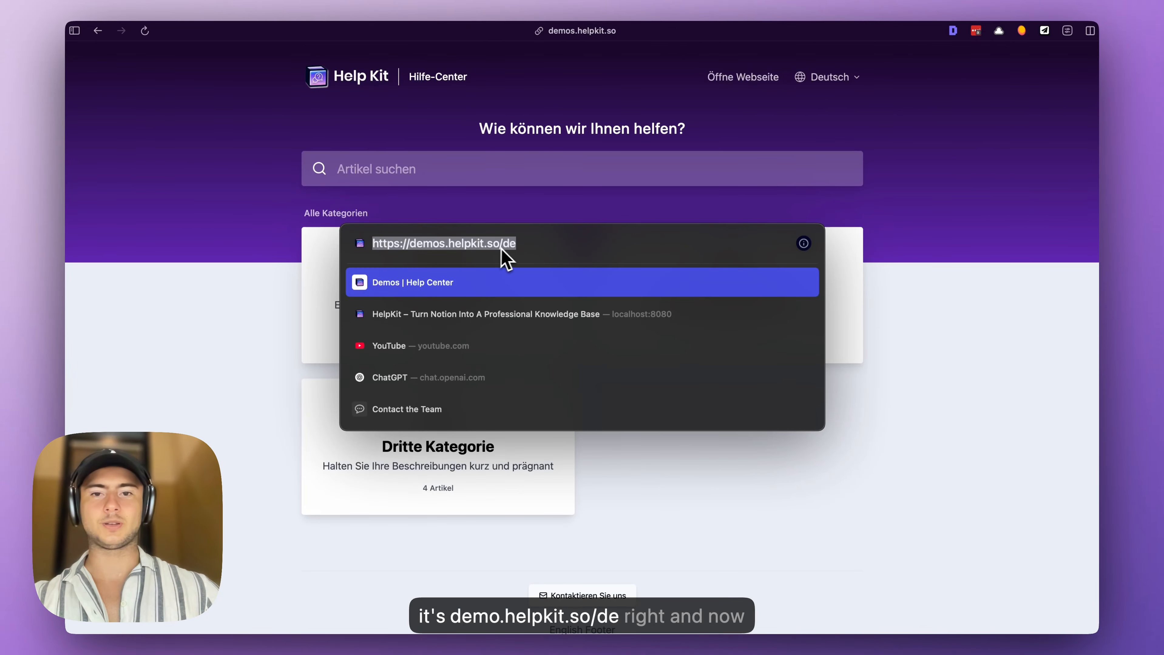
{"action": "left_click", "coordinate": [945, 184]}
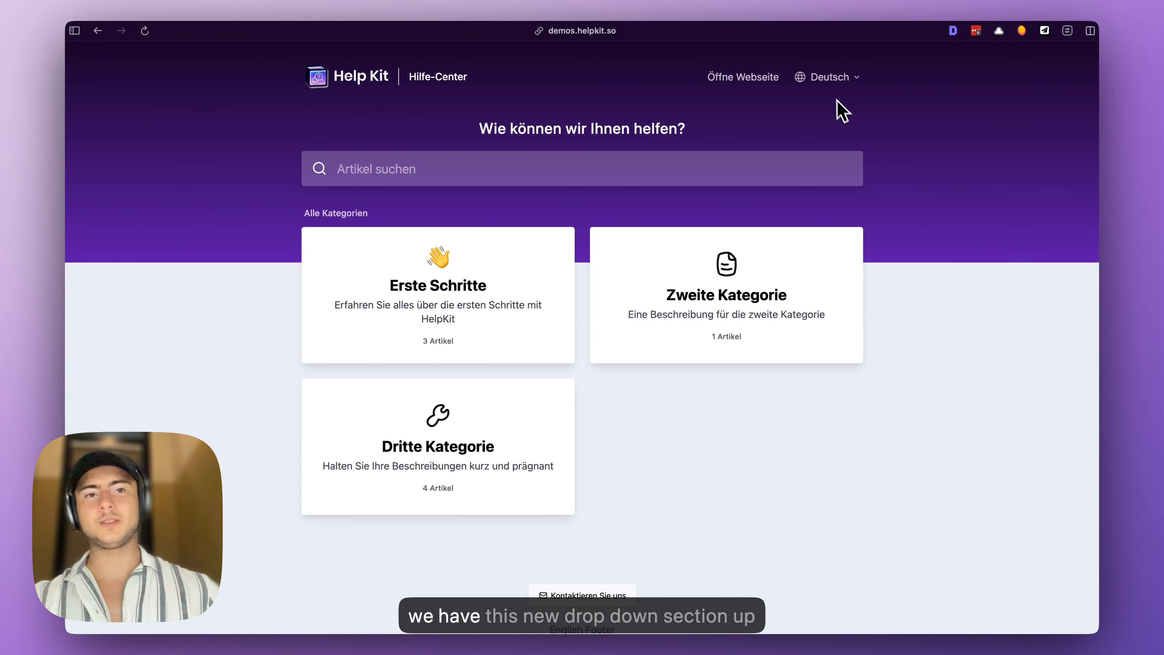
{"action": "left_click", "coordinate": [829, 82]}
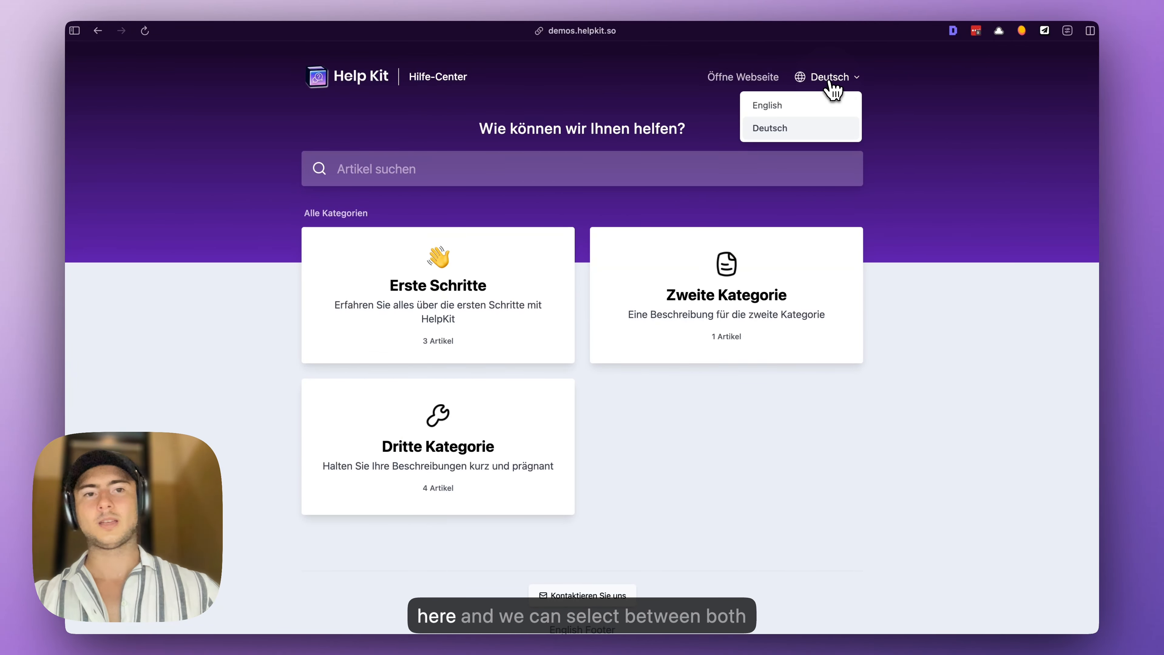
{"action": "left_click", "coordinate": [207, 239]}
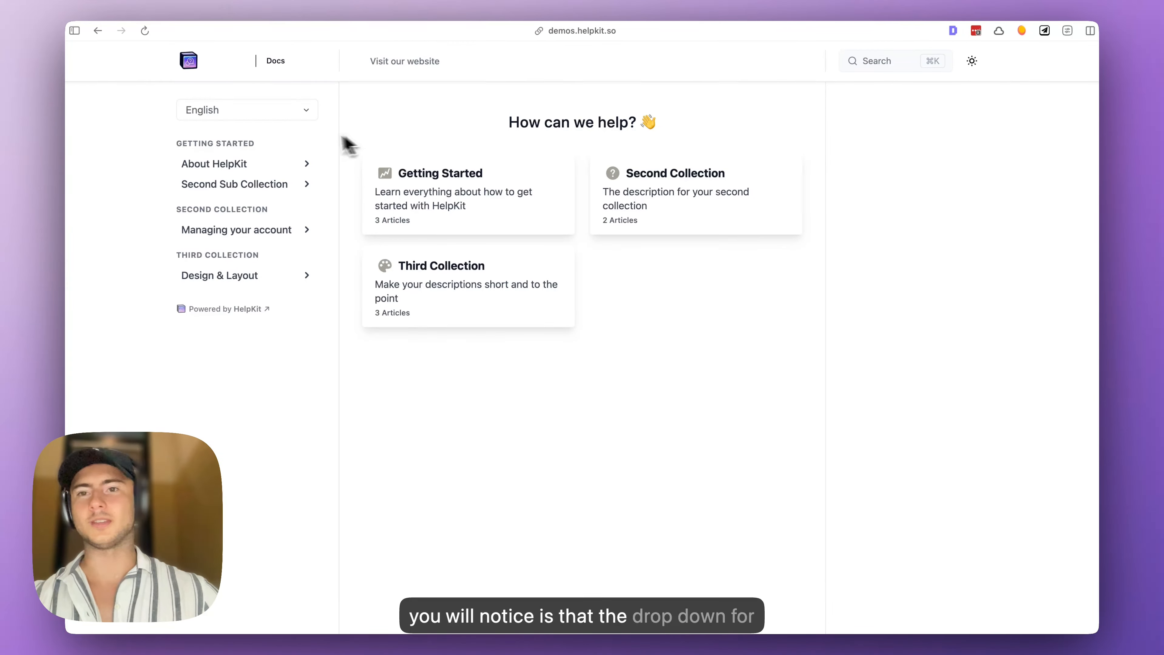
Switch the docs-style site to Deutsch and open the article "Erster Hilfsartikel" down to its feedback section.
{"action": "left_click", "coordinate": [262, 111]}
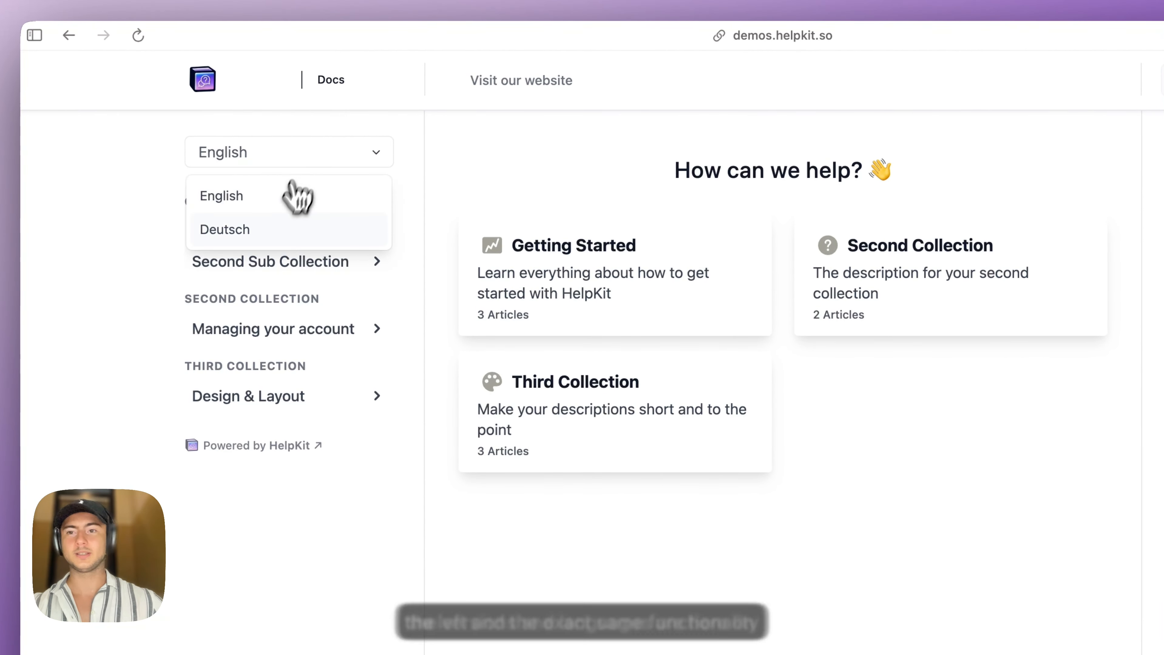
{"action": "left_click", "coordinate": [276, 230]}
{"action": "left_click", "coordinate": [271, 228]}
{"action": "left_click", "coordinate": [275, 259]}
{"action": "scroll", "coordinate": [585, 243], "scroll_direction": "down", "scroll_amount": 10}
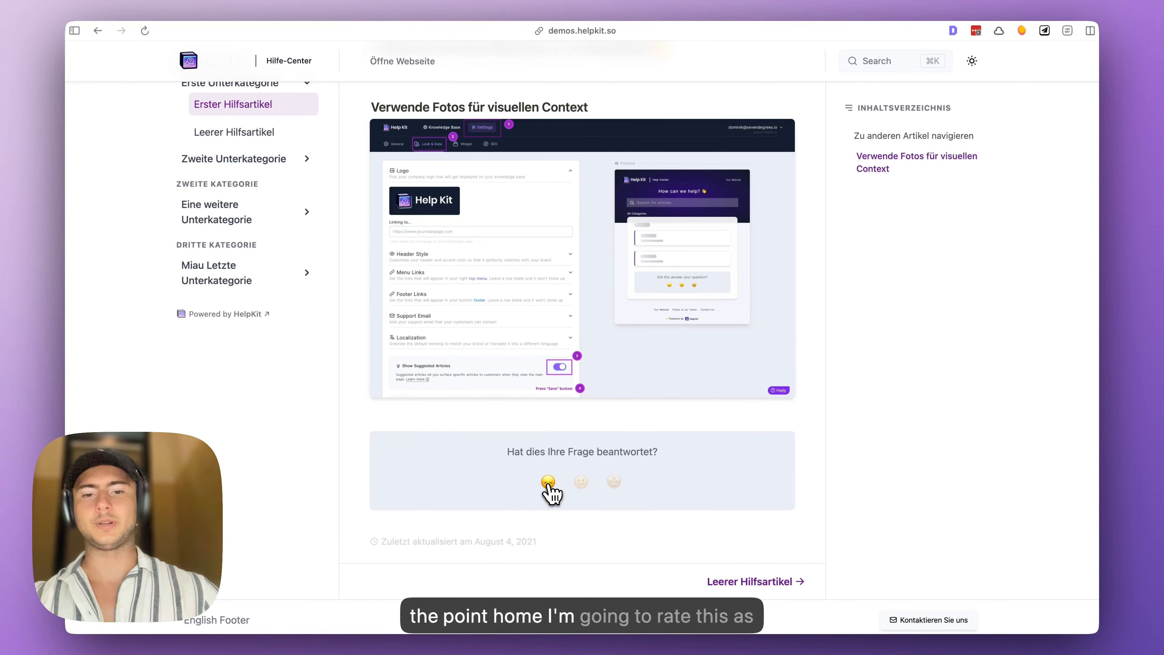
Rate the German article negatively, send the feedback "didnt help", and close the feedback form.
{"action": "left_click", "coordinate": [547, 485]}
{"action": "left_click", "coordinate": [569, 348]}
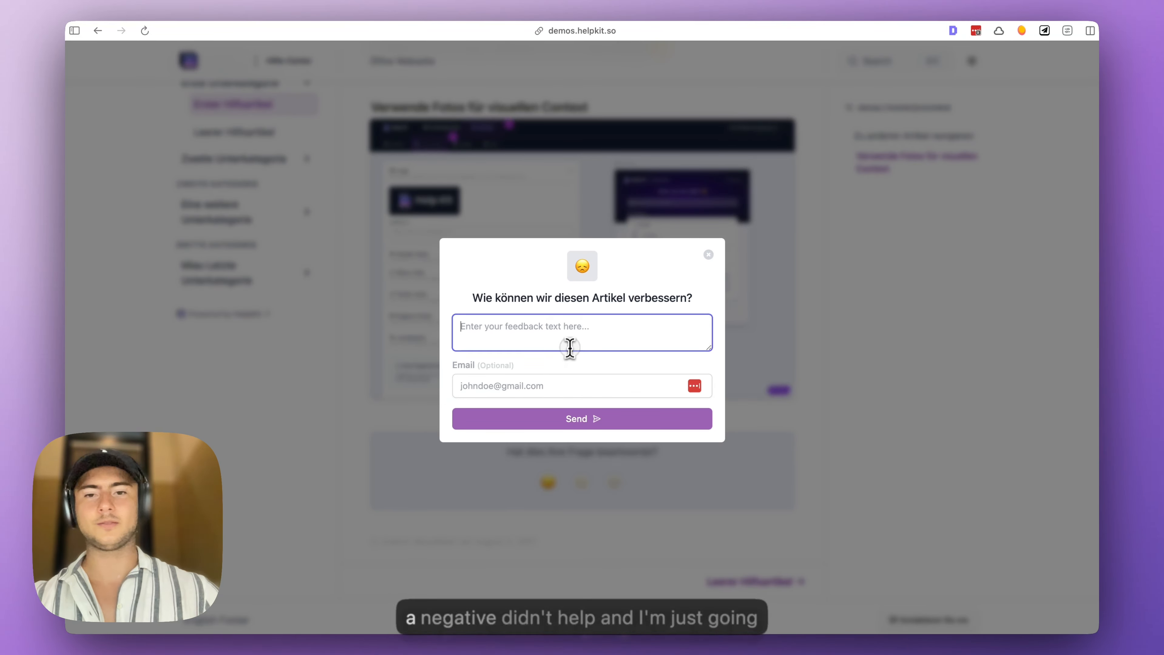
{"action": "type", "text": "didnt "}
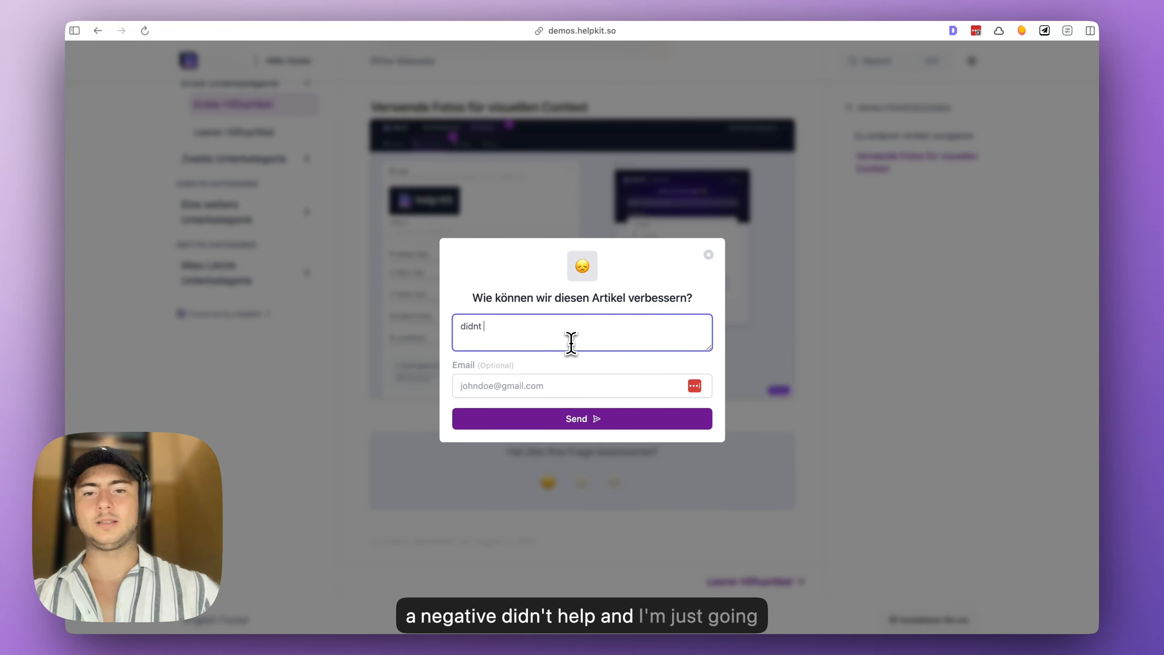
{"action": "type", "text": "help"}
{"action": "left_click", "coordinate": [544, 413]}
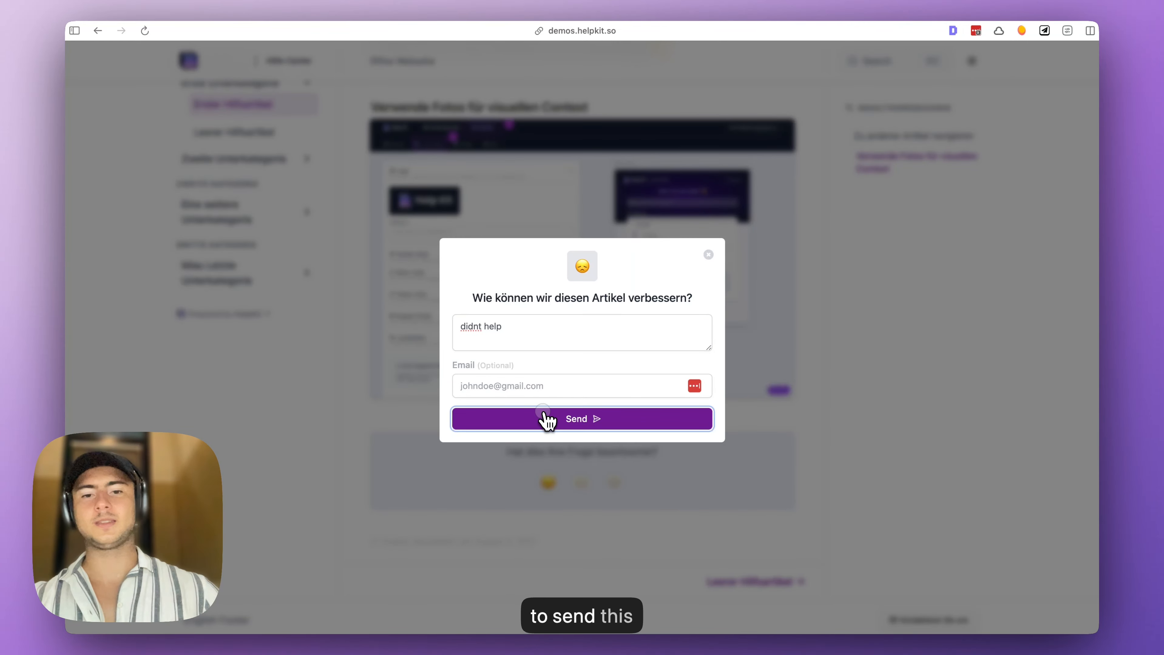
{"action": "left_click", "coordinate": [708, 255]}
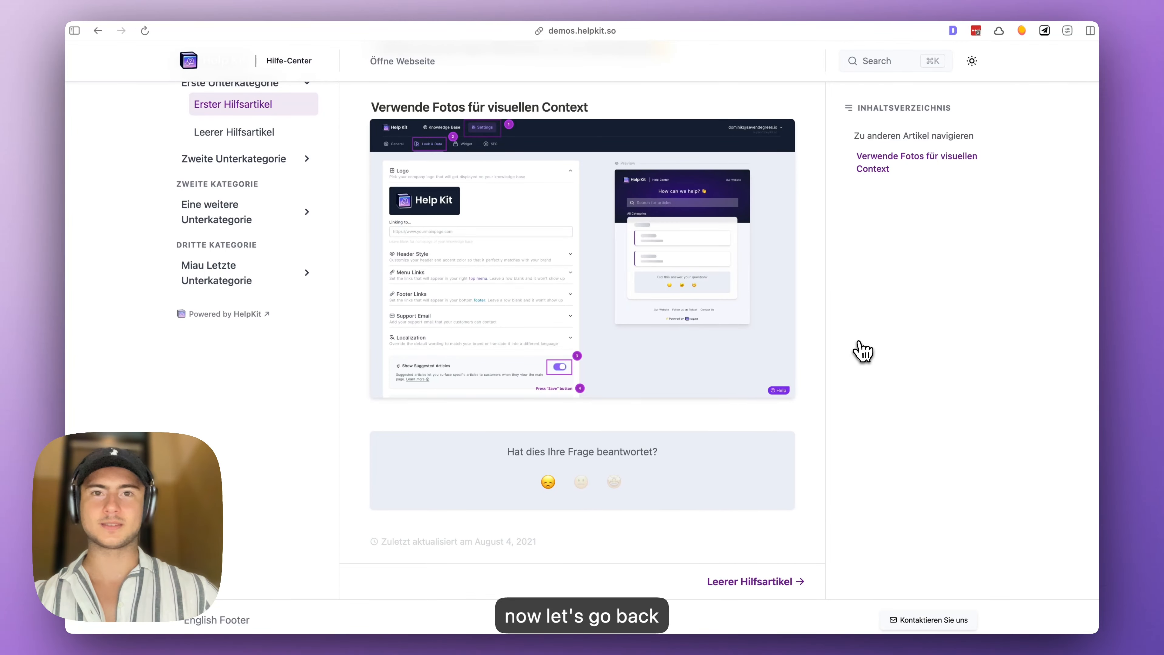
Return to the HelpKit dashboard, check the available versions, and review the site analytics, including the top articles.
{"action": "key", "text": "ctrl+Tab"}
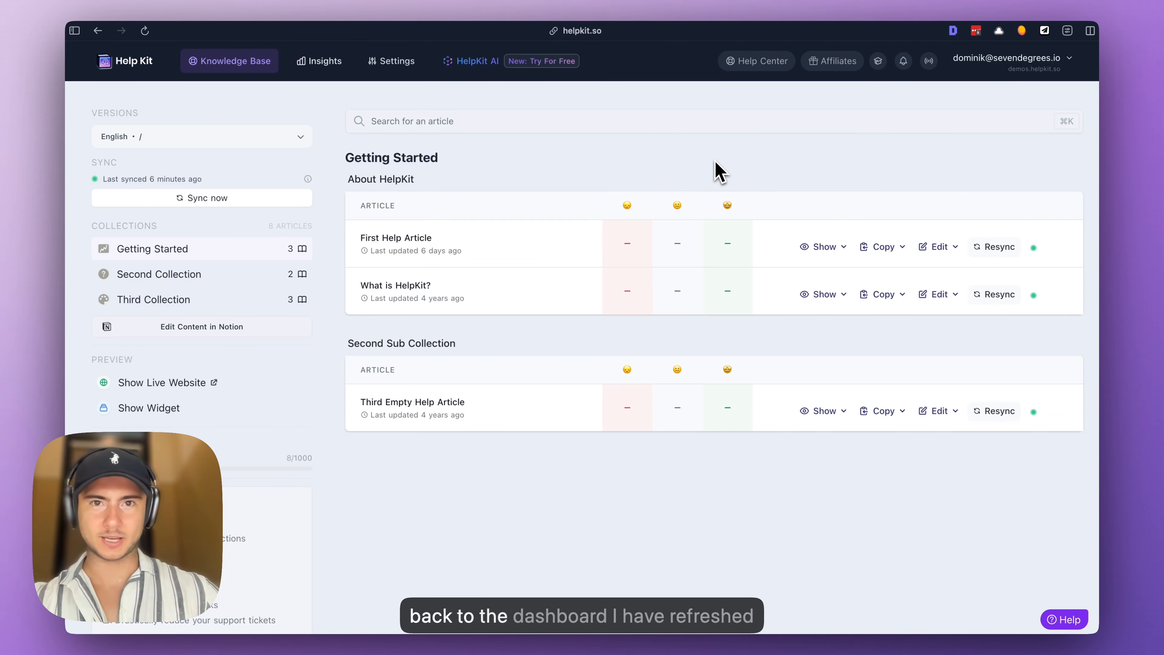
{"action": "left_click", "coordinate": [264, 137]}
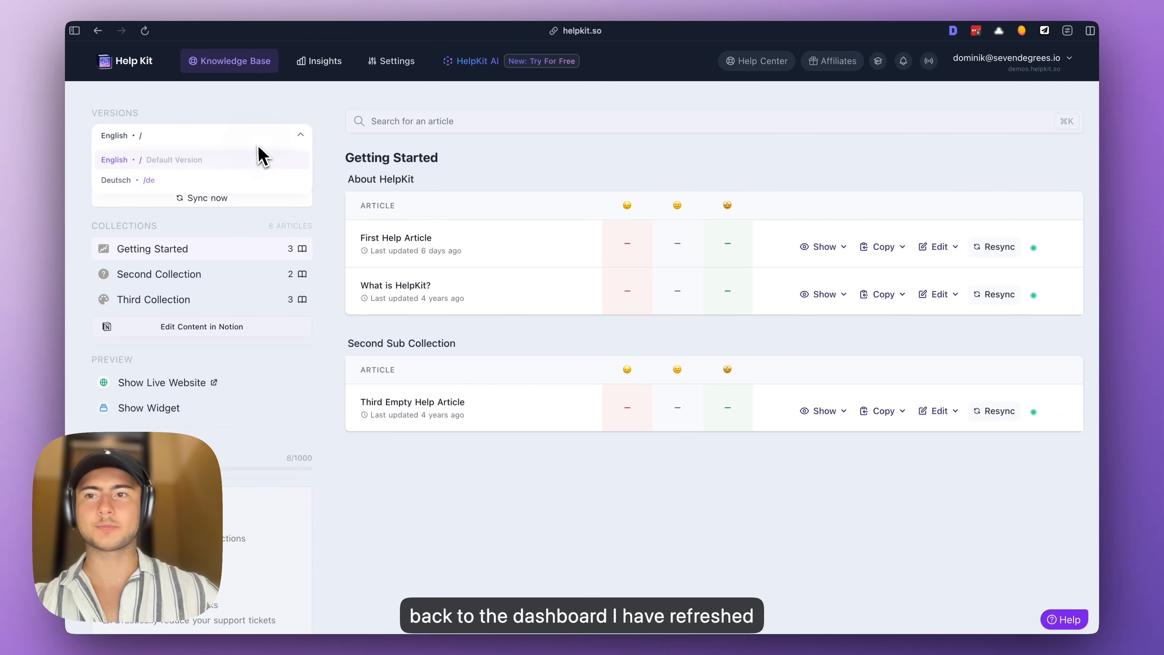
{"action": "left_click", "coordinate": [319, 61]}
{"action": "scroll", "coordinate": [134, 234], "scroll_direction": "down", "scroll_amount": 2}
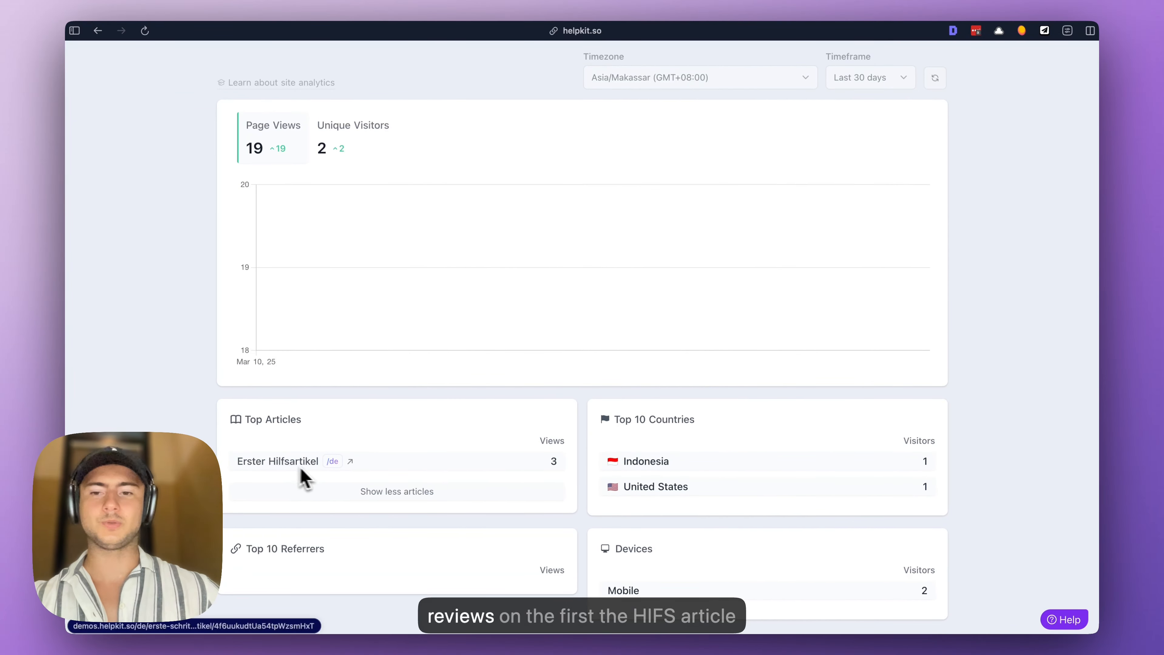
{"action": "scroll", "coordinate": [333, 429], "scroll_direction": "up", "scroll_amount": 2}
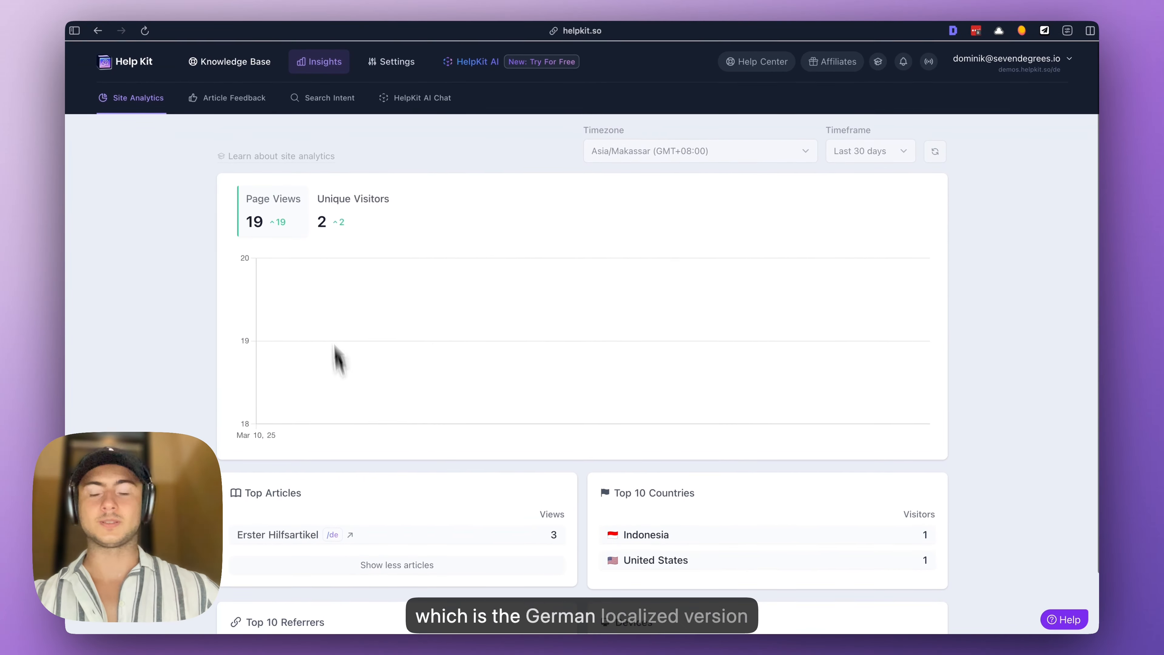
Review the search intent insights for the Deutsch version and switch them to the English version.
{"action": "left_click", "coordinate": [322, 98]}
{"action": "scroll", "coordinate": [415, 280], "scroll_direction": "down", "scroll_amount": 2}
{"action": "scroll", "coordinate": [651, 211], "scroll_direction": "up", "scroll_amount": 2}
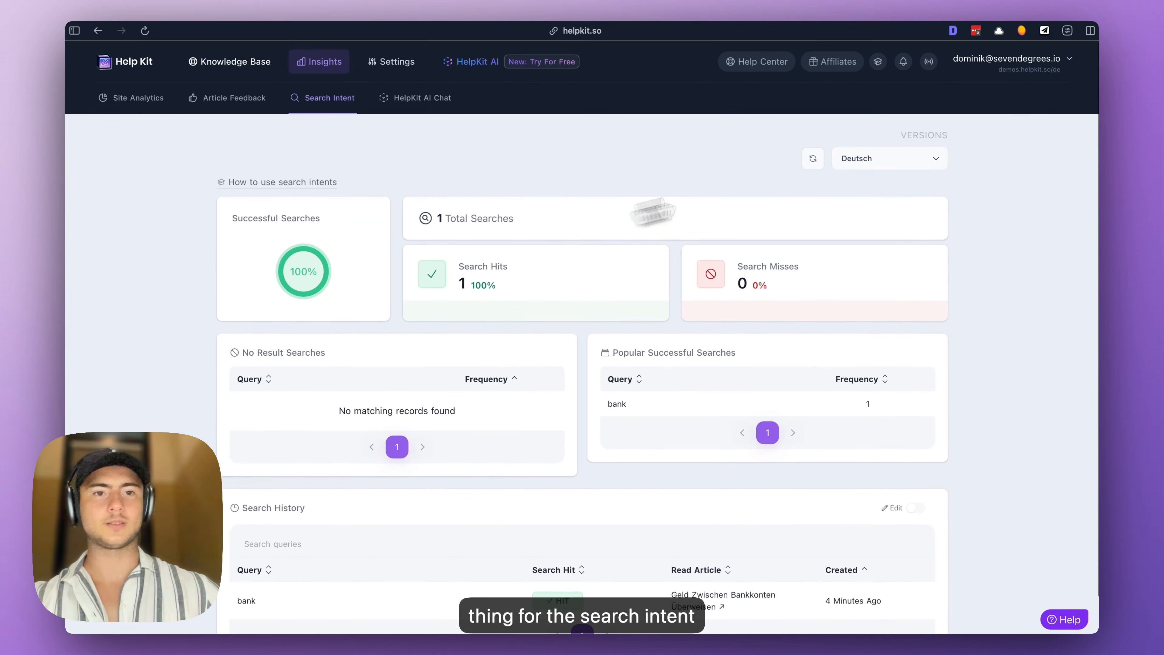
{"action": "left_click", "coordinate": [872, 158]}
{"action": "left_click", "coordinate": [870, 177]}
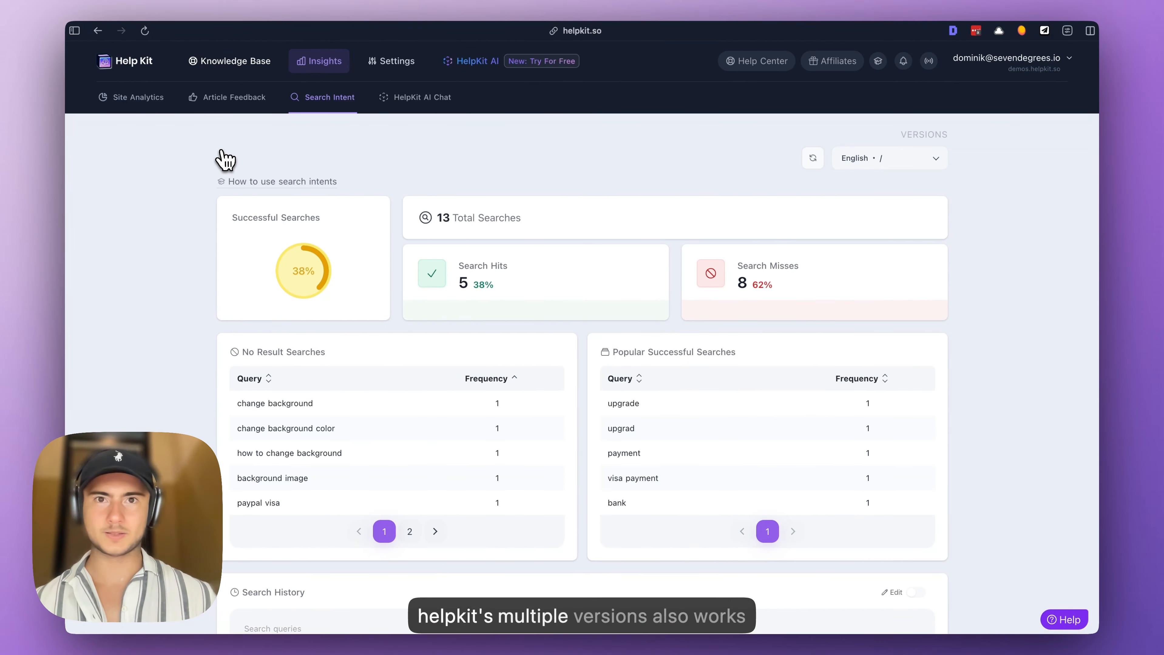